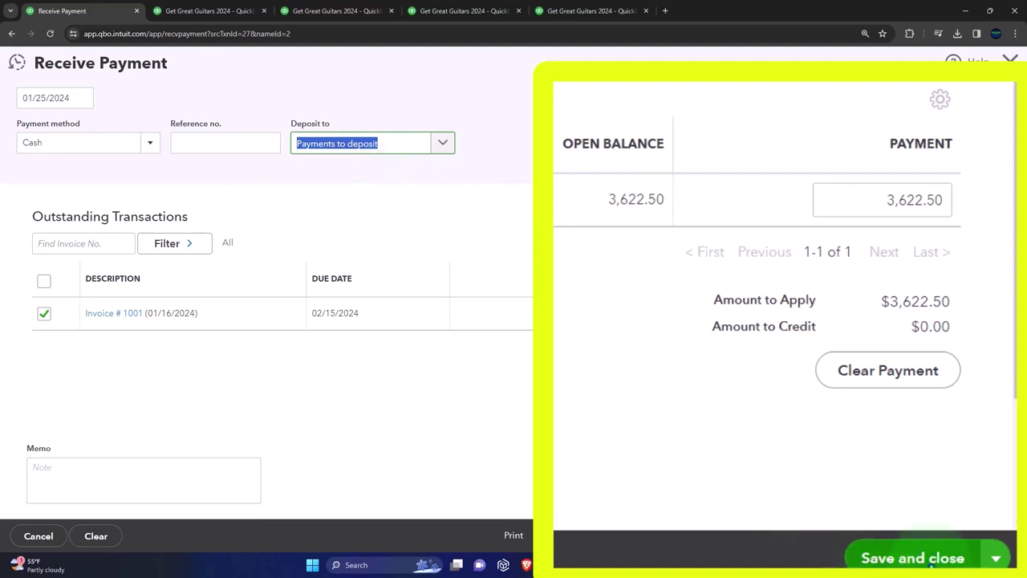
Save and close the $3,622.50 cash payment against Invoice 1001.
left_click(923, 560)
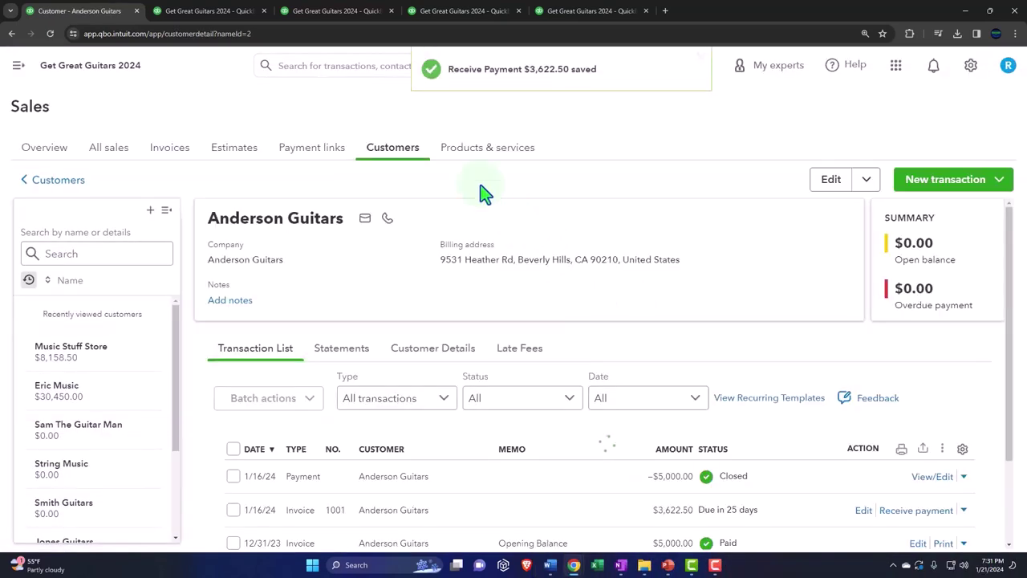
Rerun the January 31, 2024 Balance Sheet so it includes the new payment.
left_click(209, 10)
scroll(152, 303, "up", 3)
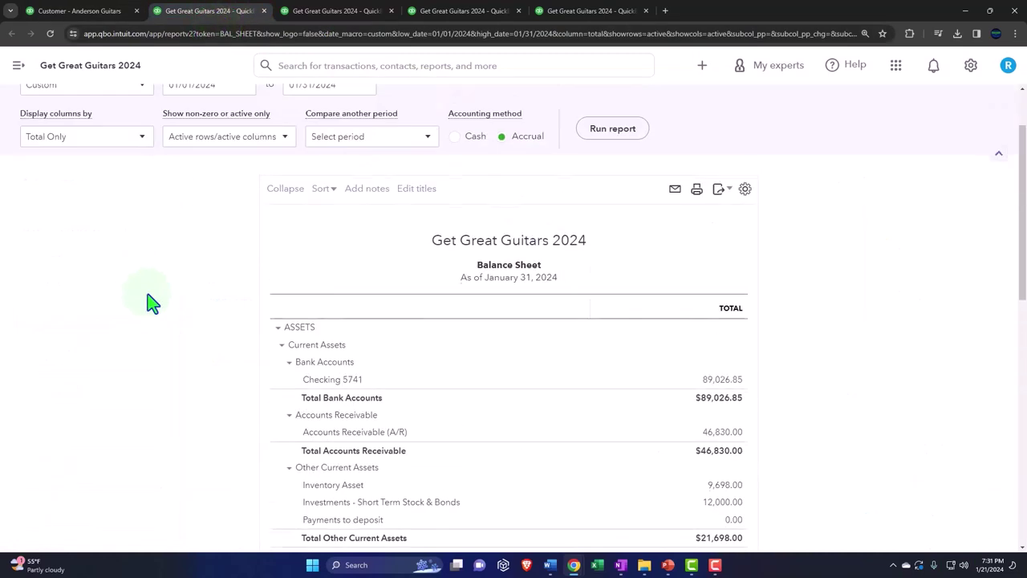
scroll(152, 303, "up", 2)
left_click(602, 218)
scroll(482, 337, "down", 2)
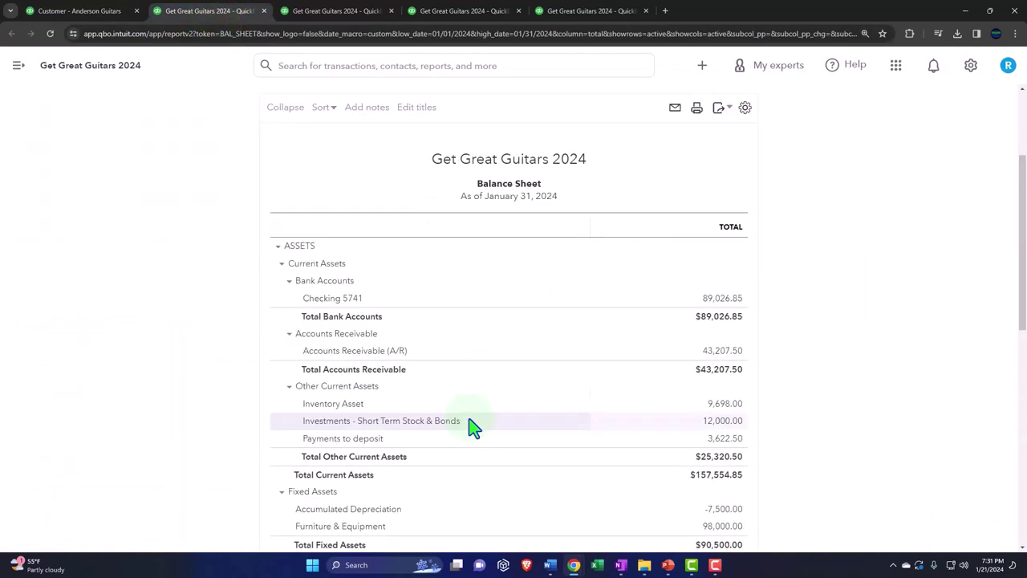
key("ctrl+plus")
Drill into the Checking 5741 and Payments to deposit (3,622.50) balances, returning each time.
left_click(726, 346)
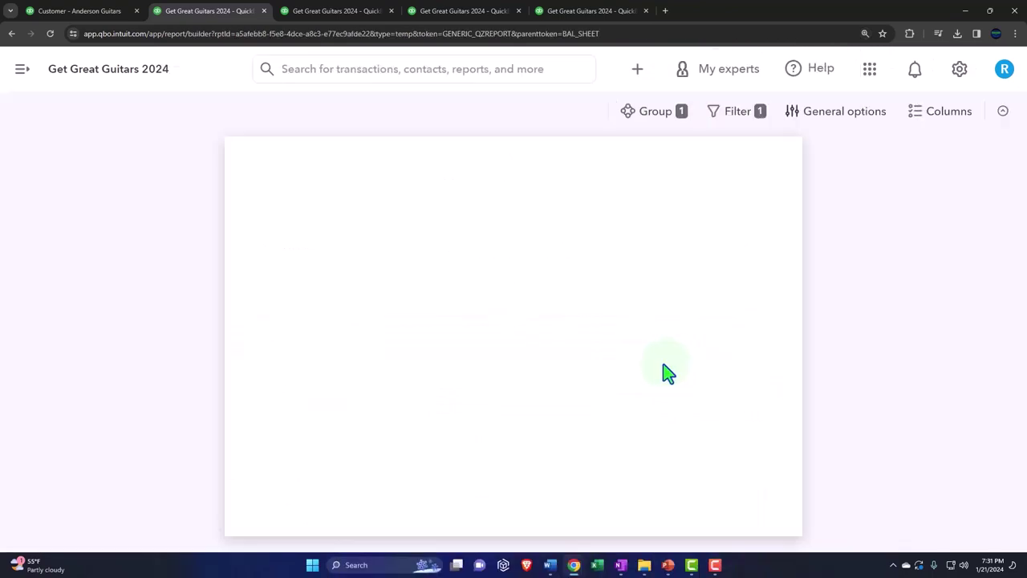
key("ctrl+minus")
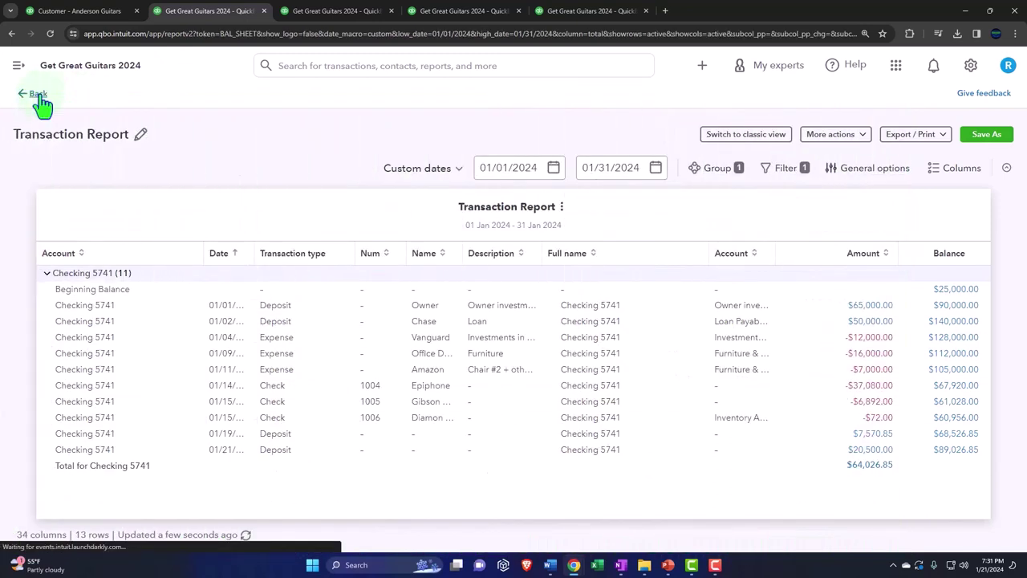
left_click(32, 94)
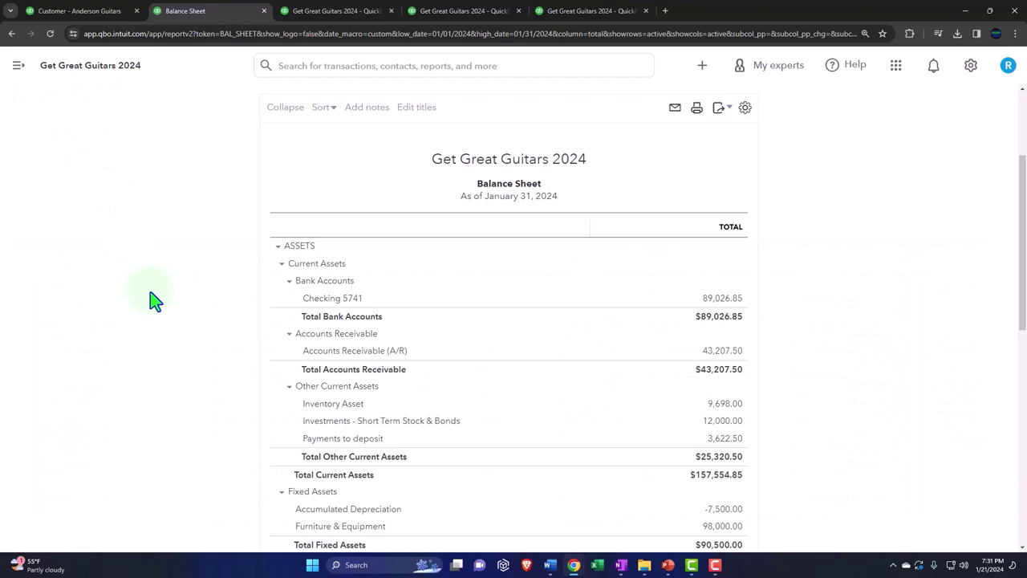
key("ctrl+plus")
scroll(152, 298, "down", 1)
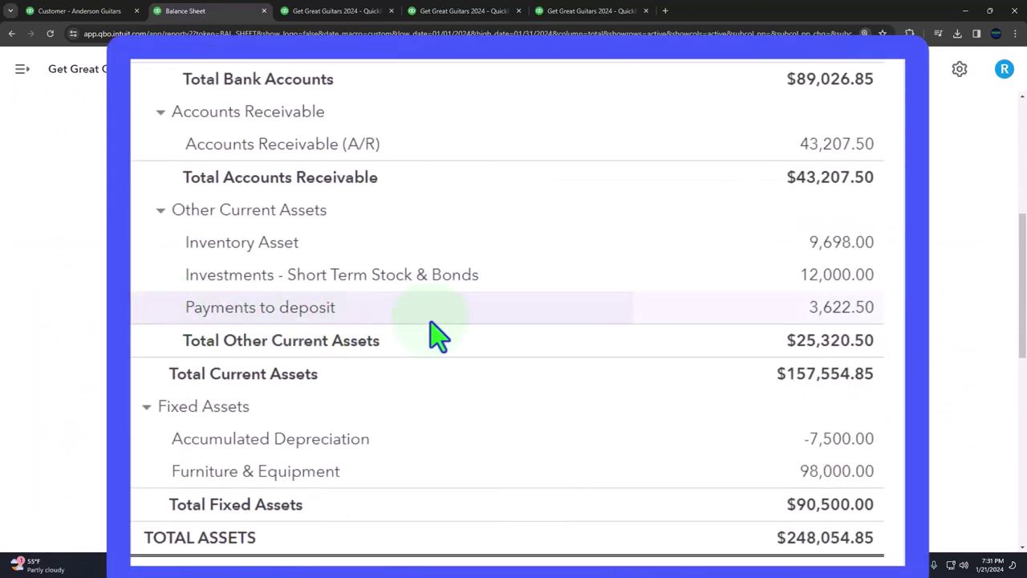
left_click(844, 314)
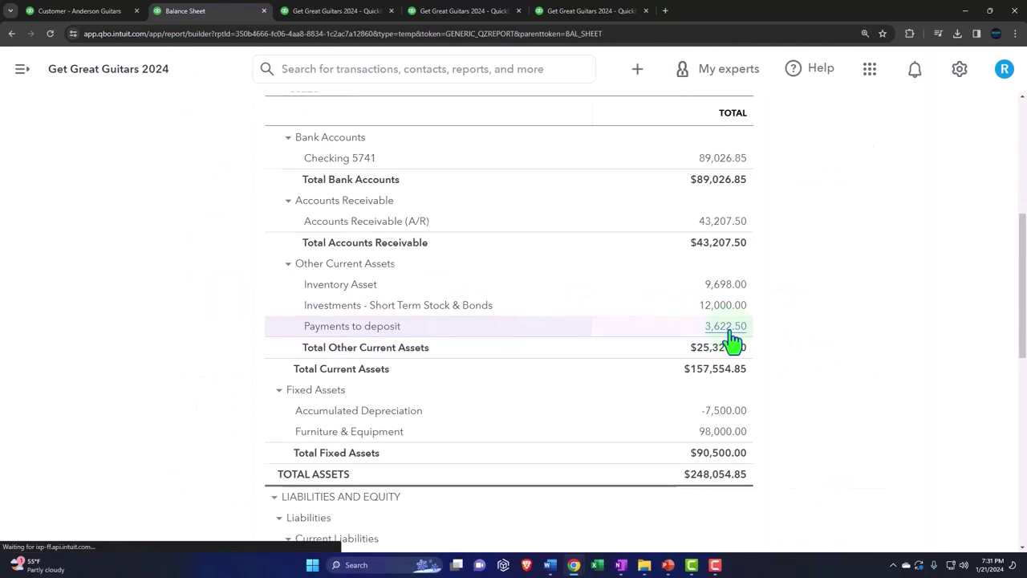
left_click(726, 328)
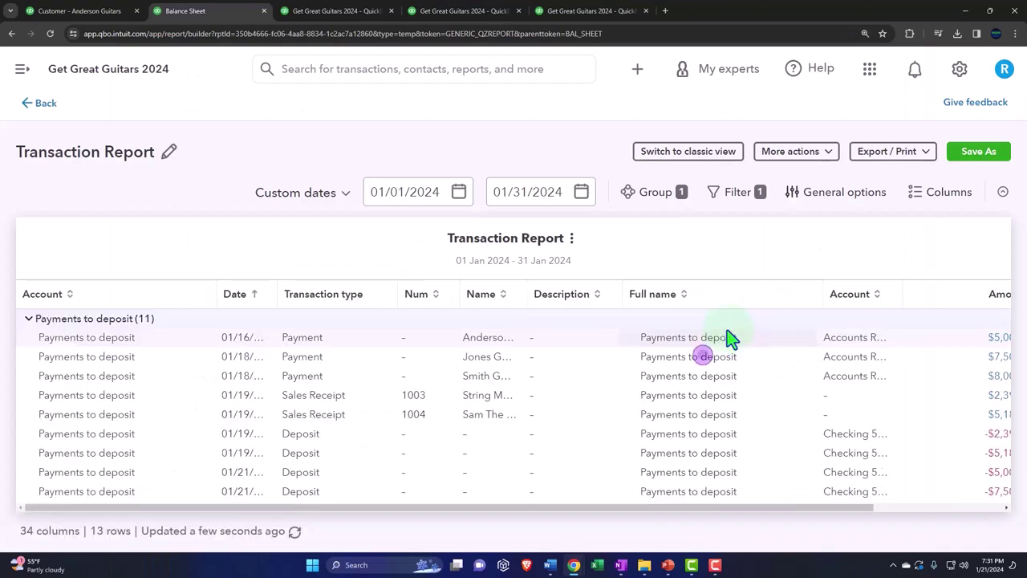
key("ctrl+minus")
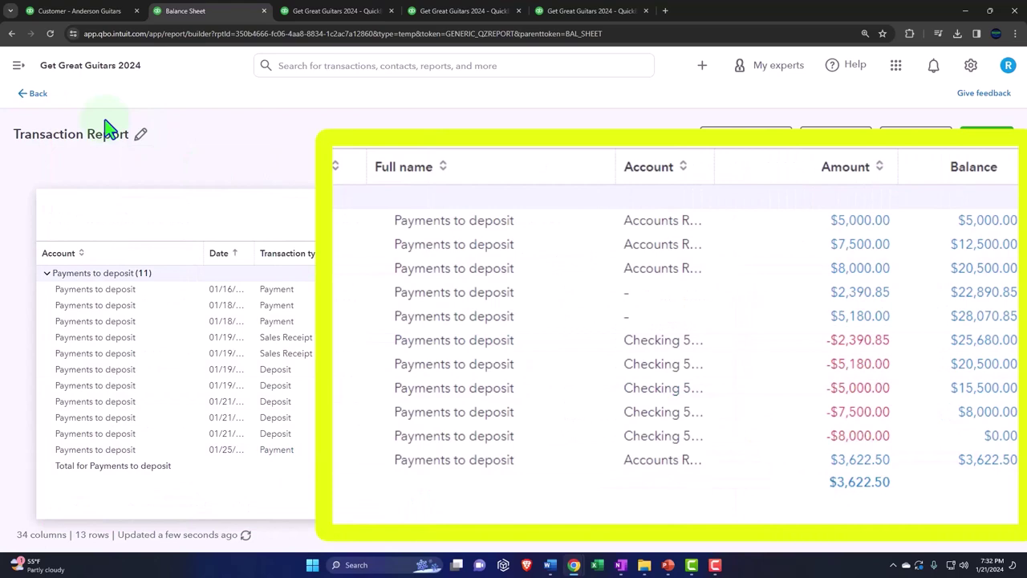
left_click(34, 94)
Drill into the Accounts Receivable balance of 43,207.50.
scroll(115, 270, "down", 5)
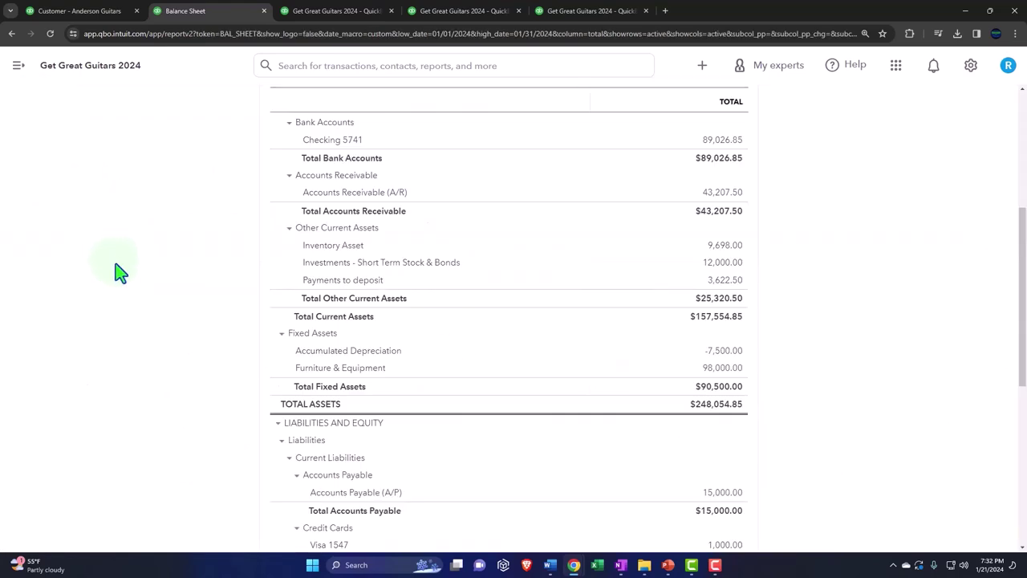
scroll(115, 270, "up", 1)
left_click(726, 277)
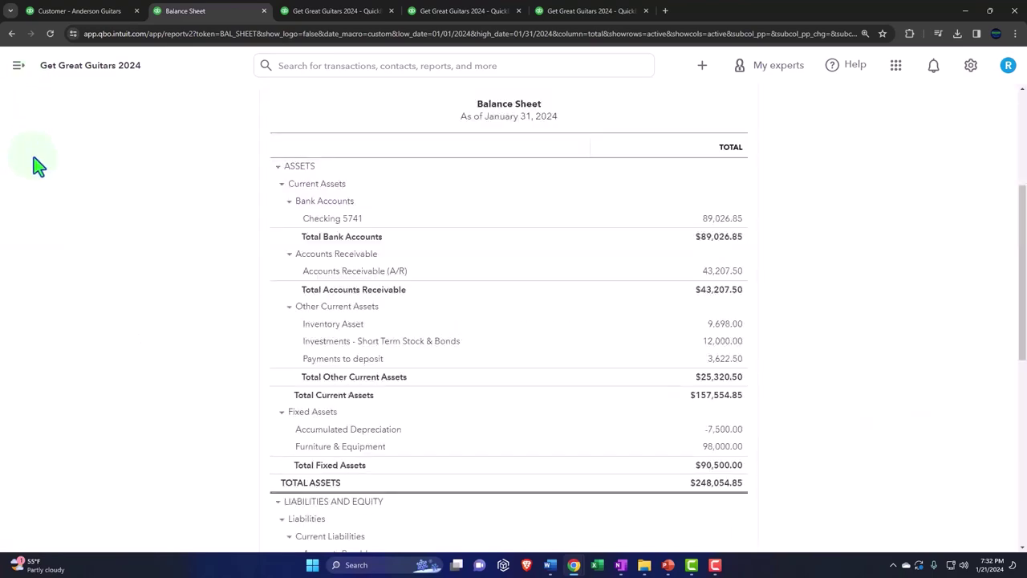
Rerun Customer Balance Detail (Anderson Guitars gone, $43,207.50 total), then return to the Balance Sheet.
left_click(560, 17)
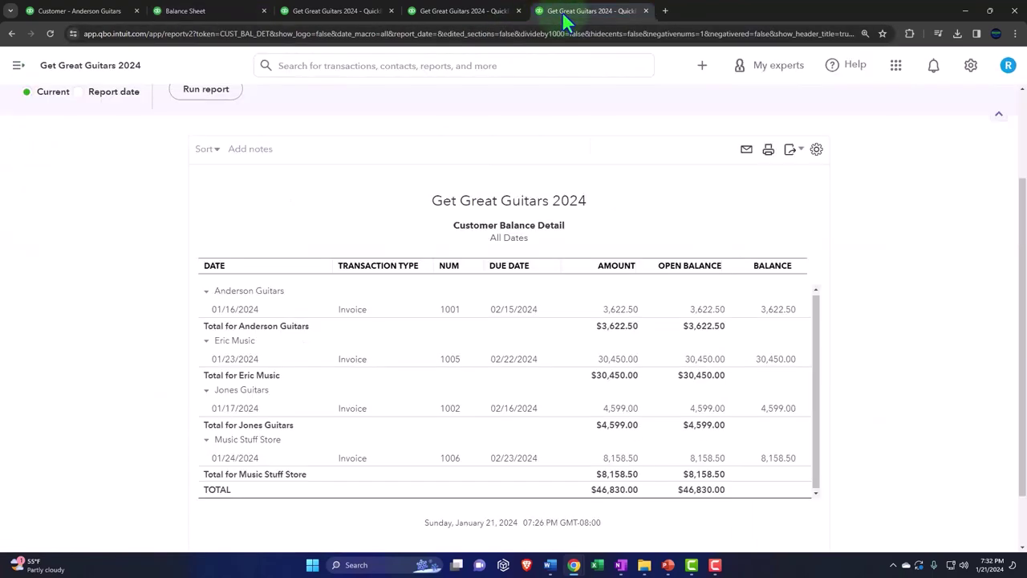
left_click(205, 89)
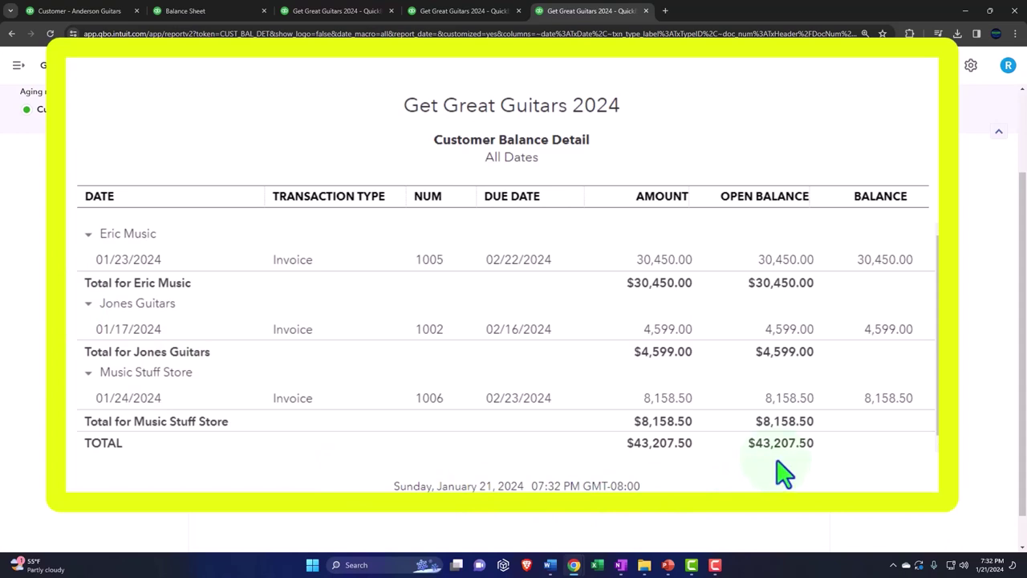
left_click(249, 11)
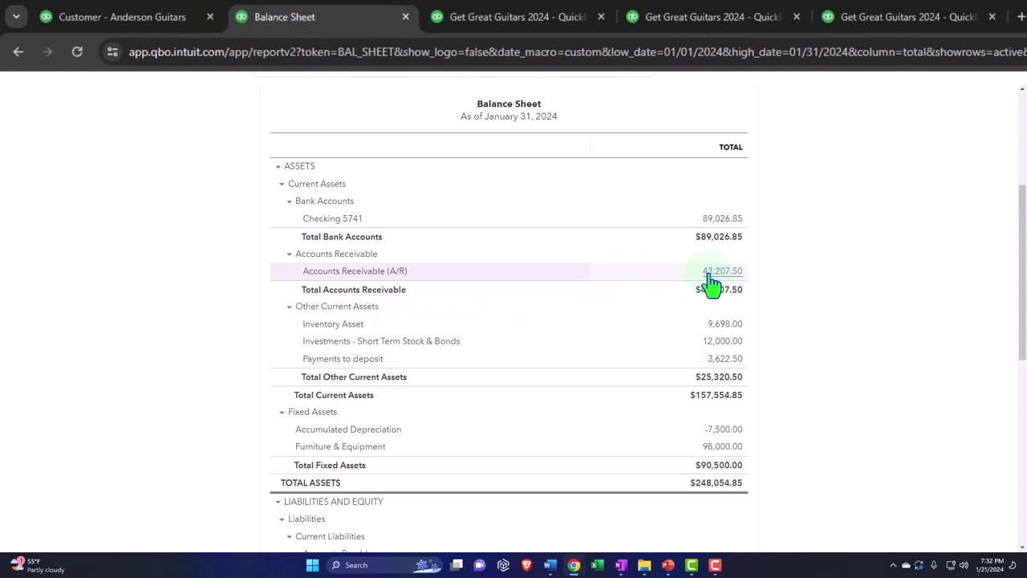
Filter the All sales list to show only Paid transactions.
left_click(157, 22)
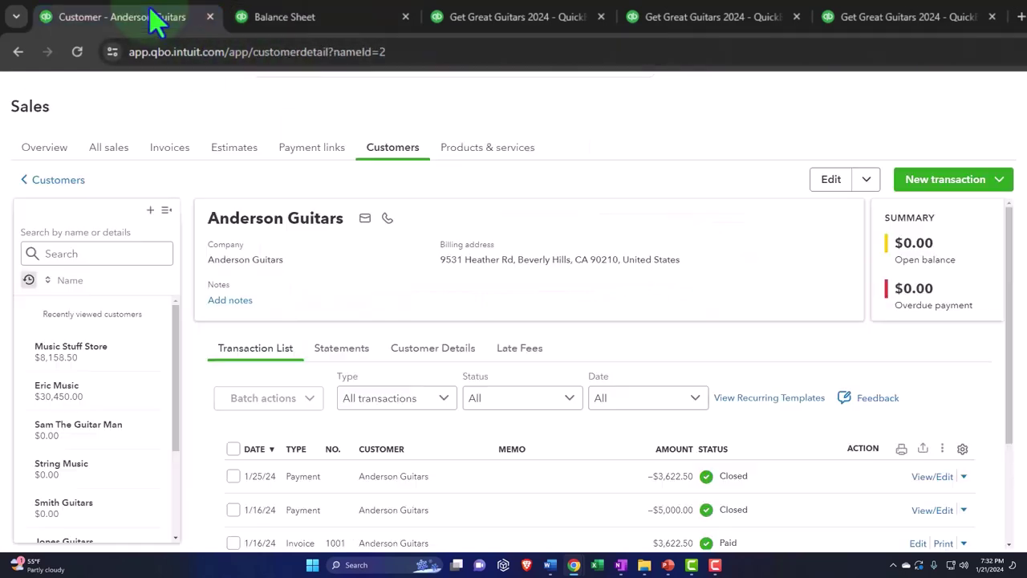
left_click(108, 148)
scroll(151, 351, "down", 1)
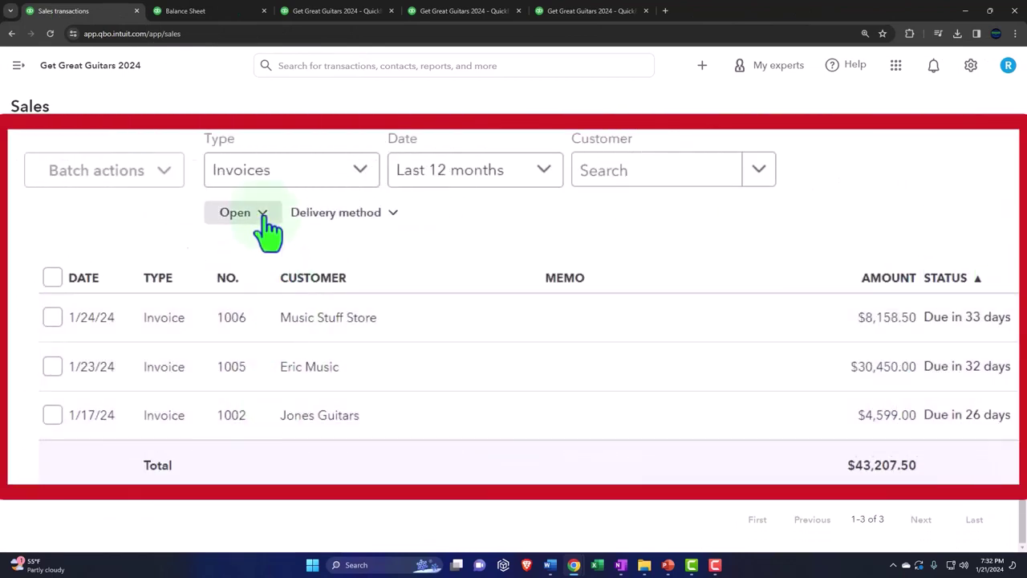
left_click(178, 301)
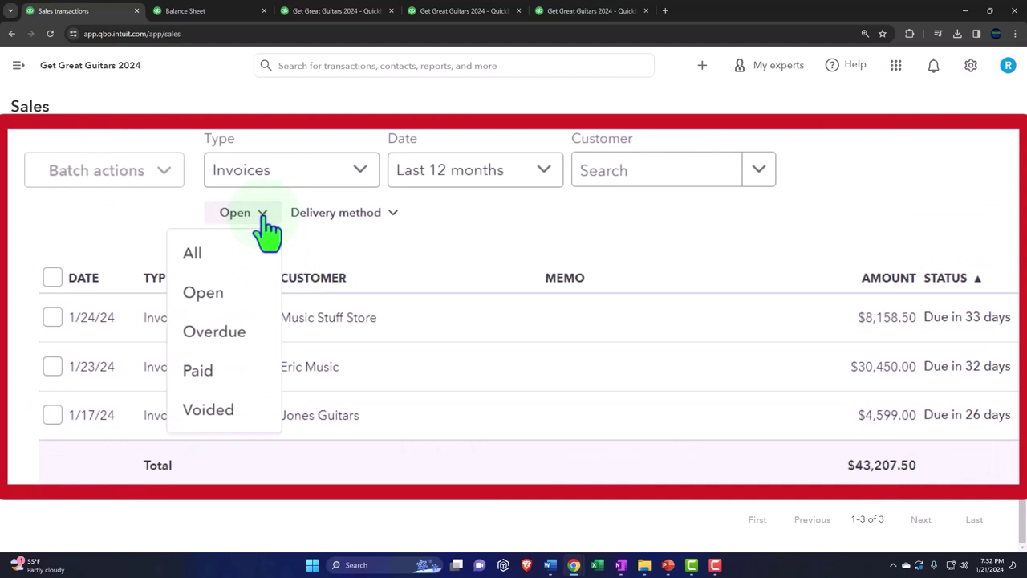
left_click(232, 369)
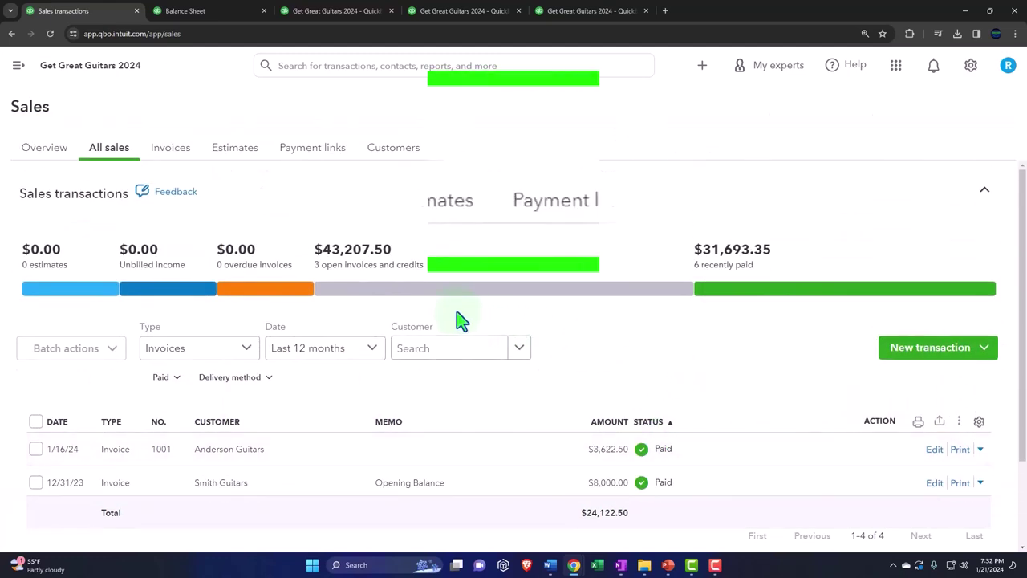
Filter the Invoices list to Paid status, showing Invoice 1001, then go to Customers.
left_click(170, 147)
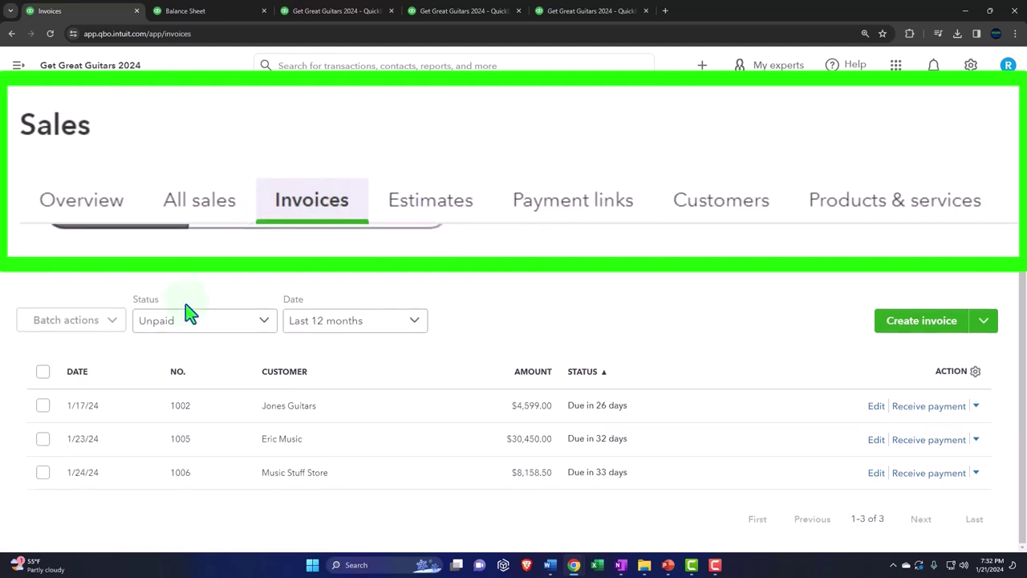
left_click(221, 331)
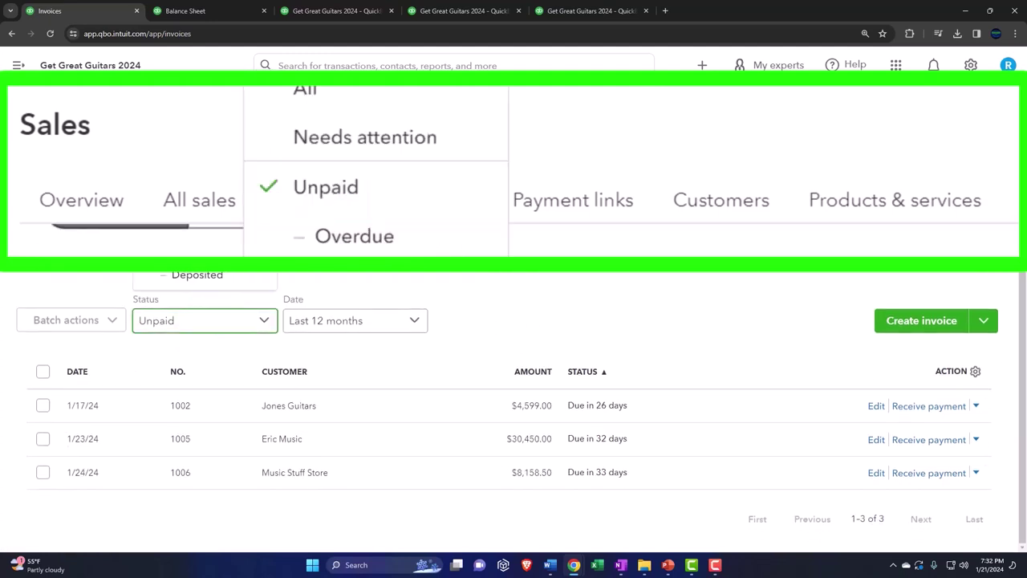
left_click(161, 229)
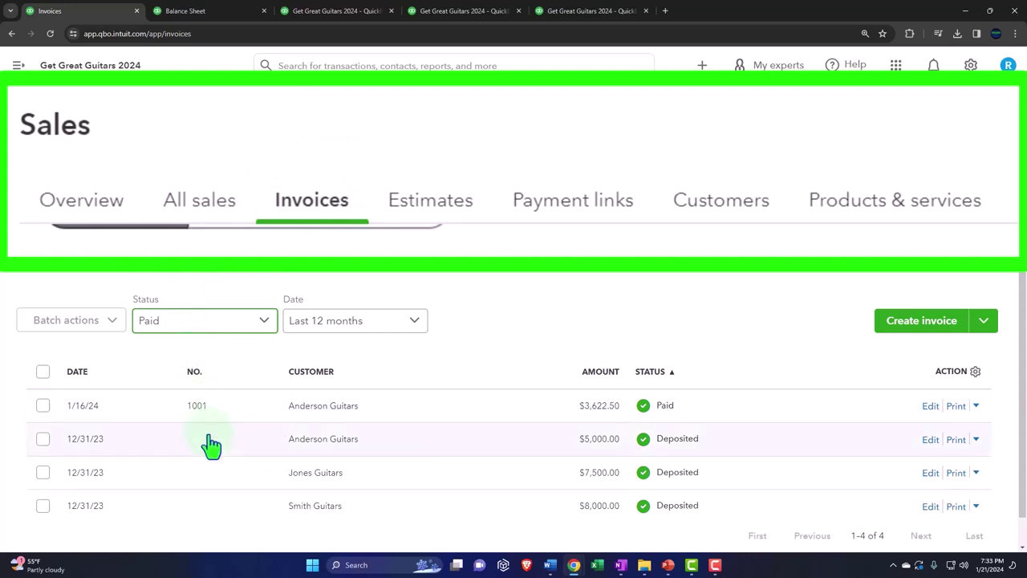
left_click(691, 203)
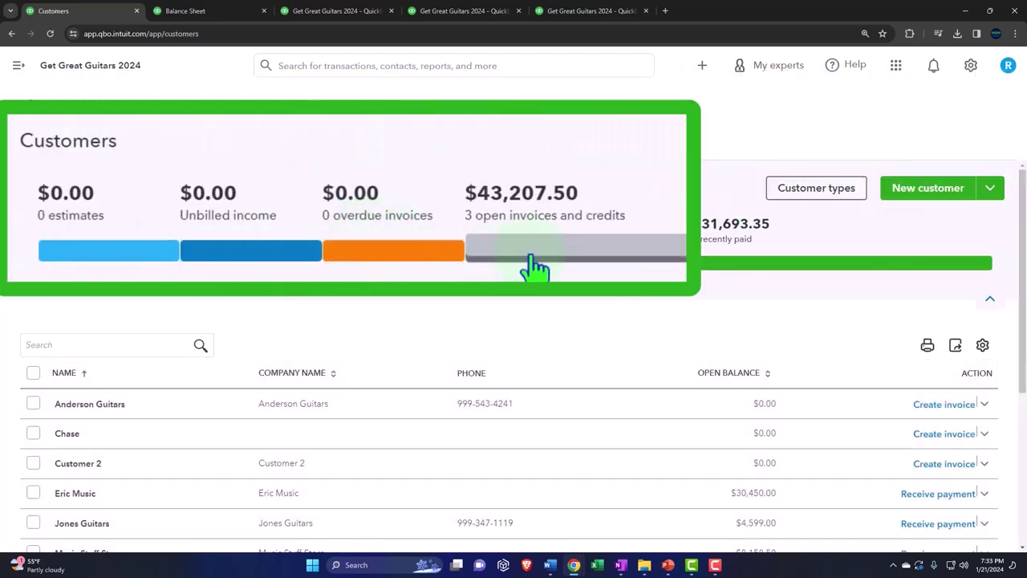
Filter the Customers list by open invoices, then by recently paid.
left_click(361, 264)
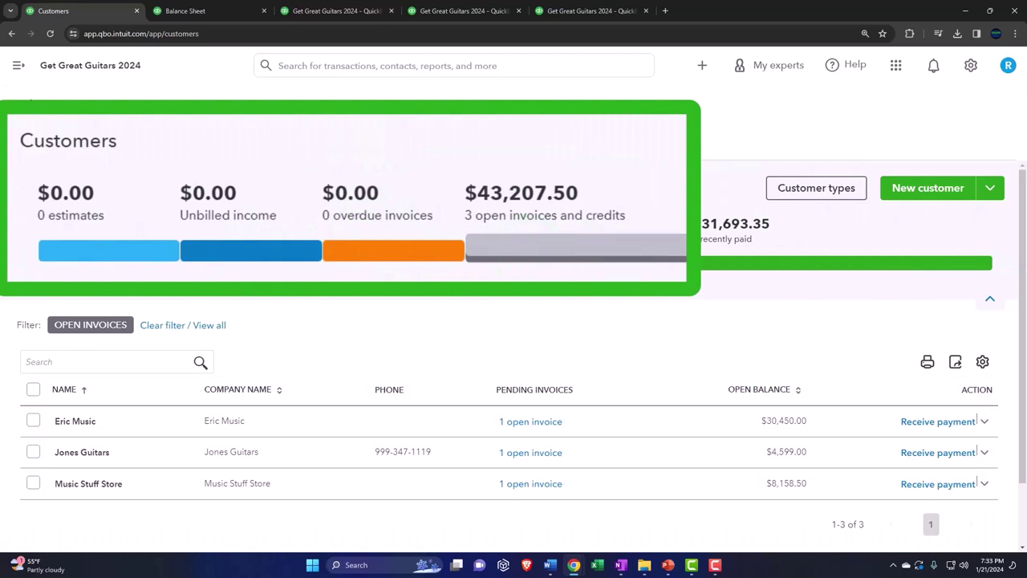
left_click(757, 264)
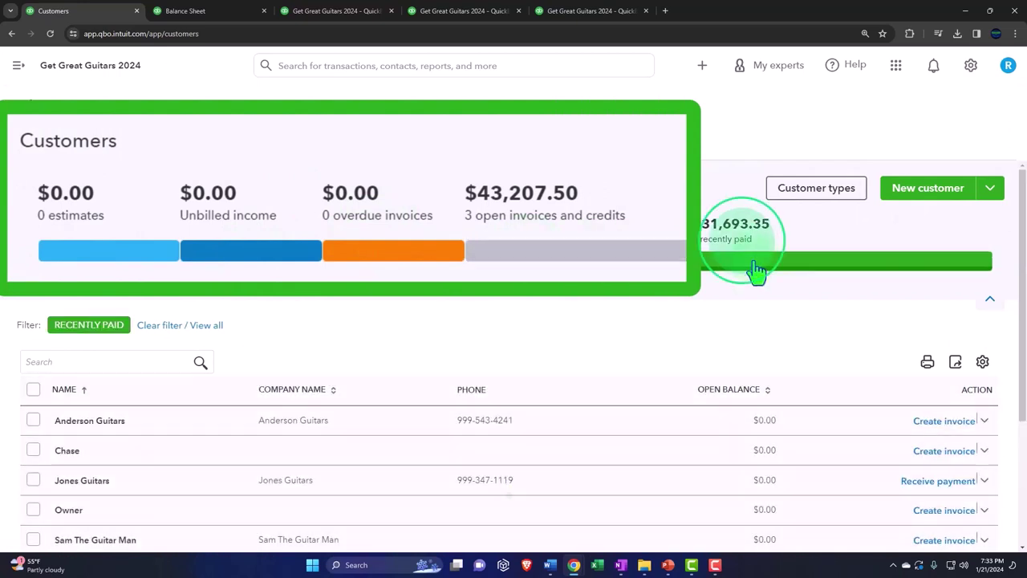
scroll(757, 276, "down", 1)
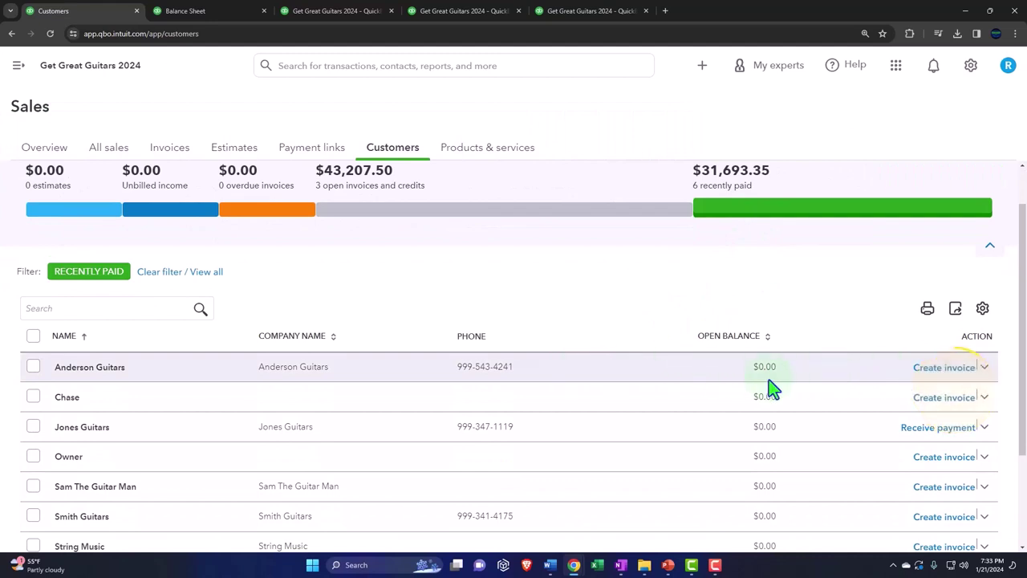
Open Anderson Guitars and view the full 1/25/24 $3,622.50 payment form.
left_click(718, 374)
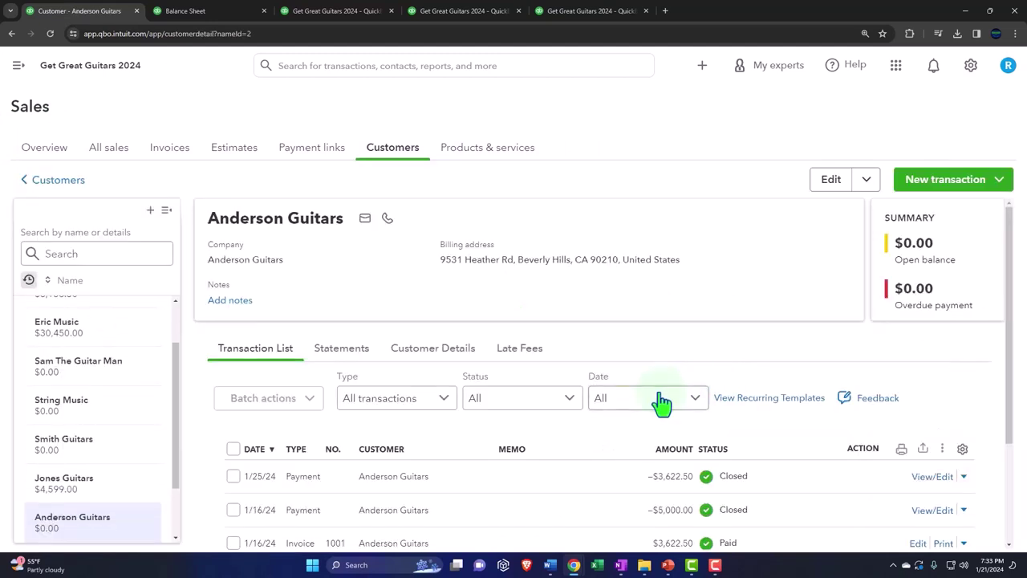
scroll(661, 402, "down", 2)
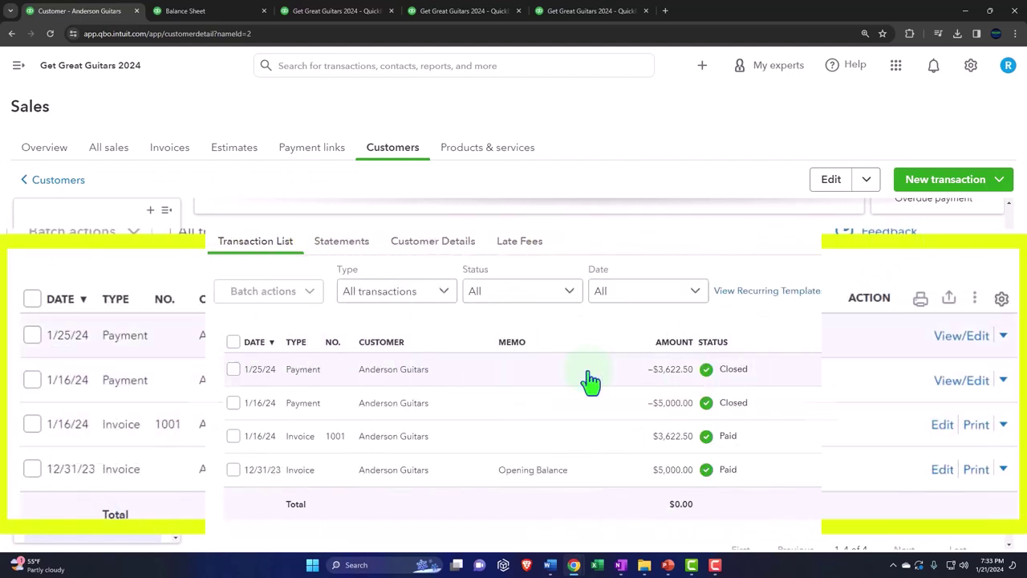
left_click(590, 382)
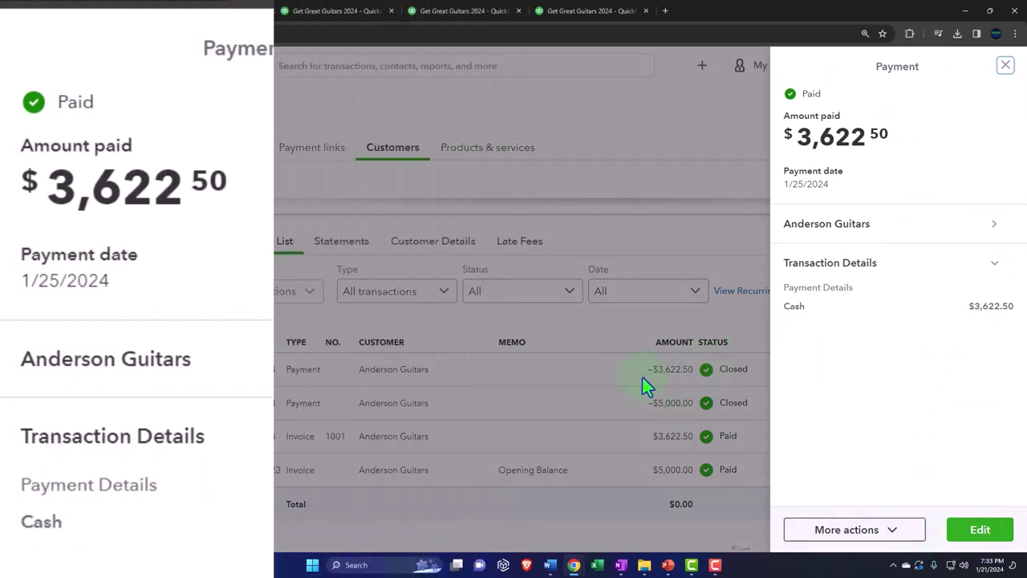
left_click(601, 339)
left_click(935, 370)
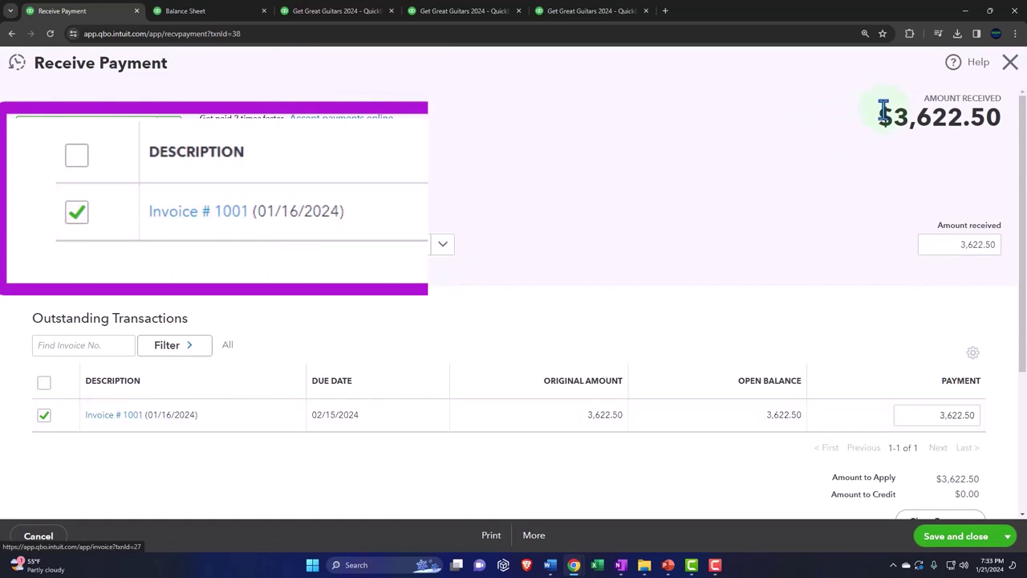
Close the payment, review paid Invoice 1001, and return to Anderson Guitars' $0.00 balance page.
left_click(1009, 64)
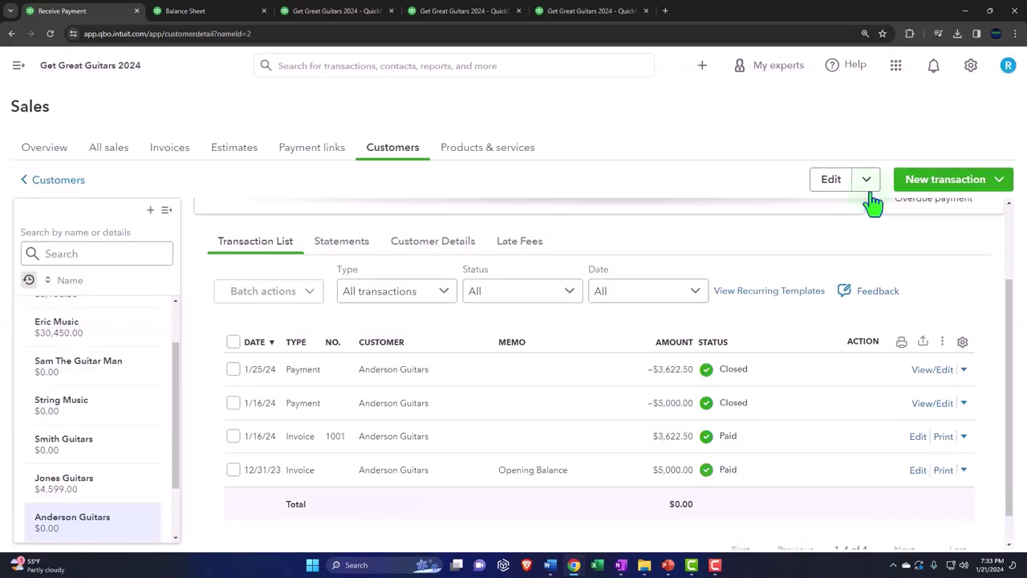
left_click(298, 436)
left_click(470, 437)
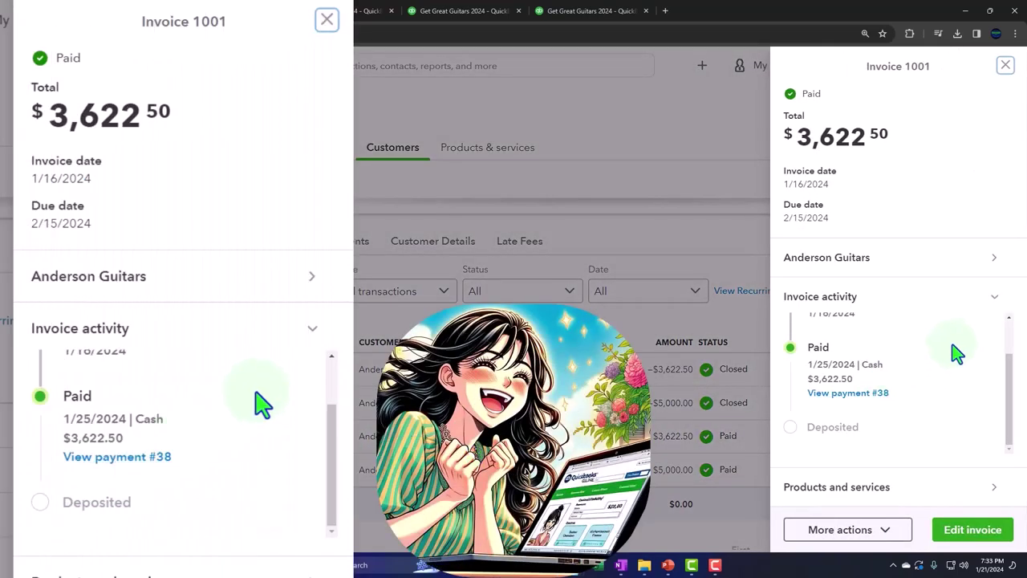
scroll(947, 353, "up", 2)
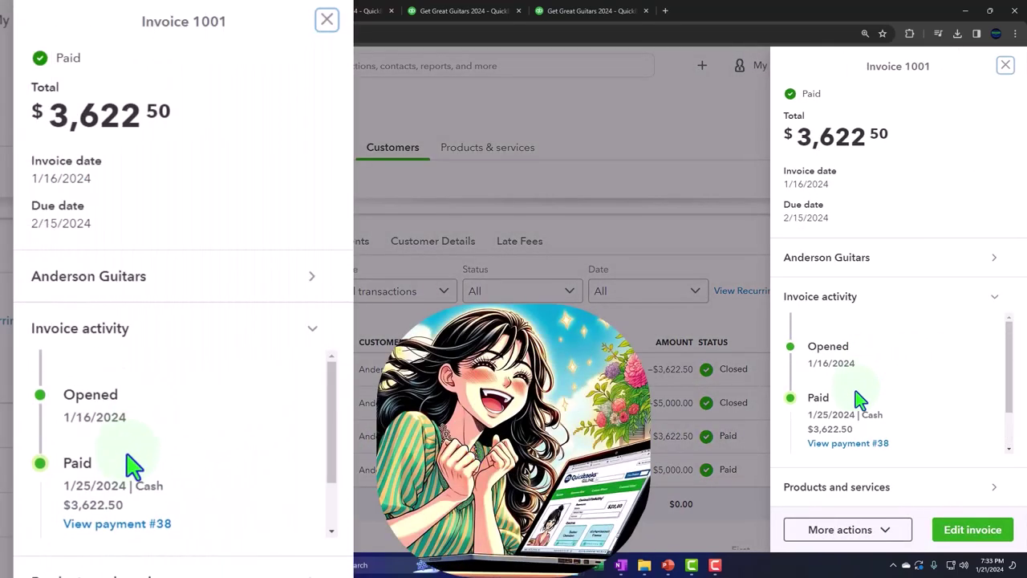
scroll(860, 393, "down", 2)
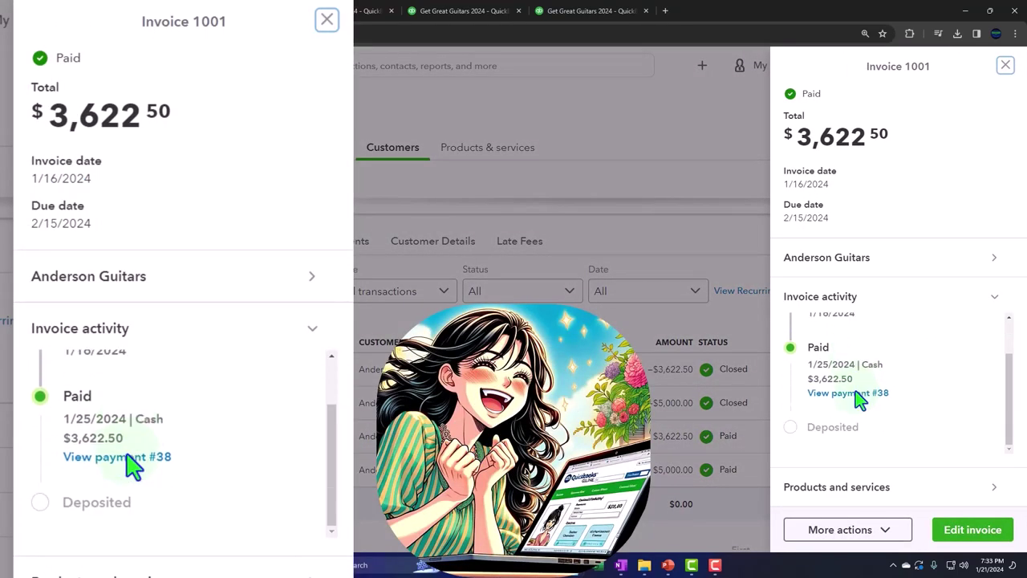
left_click(1006, 65)
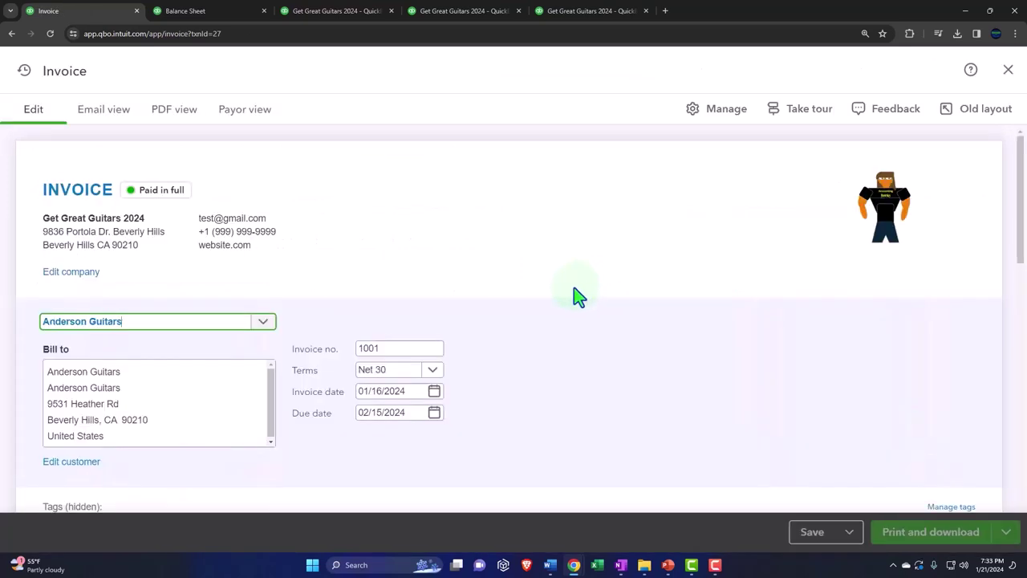
scroll(578, 297, "down", 2)
scroll(578, 297, "down", 2)
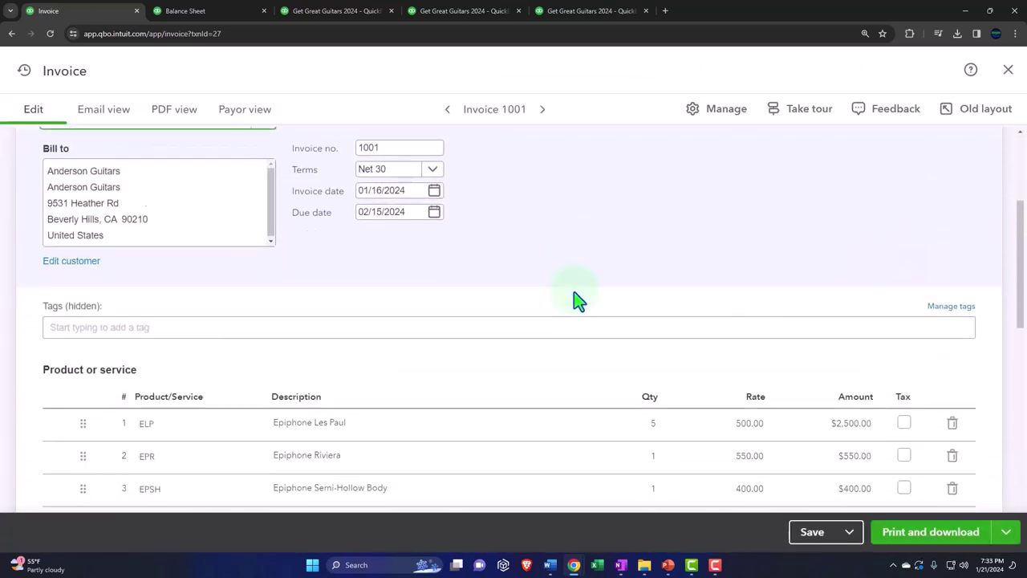
left_click(1008, 71)
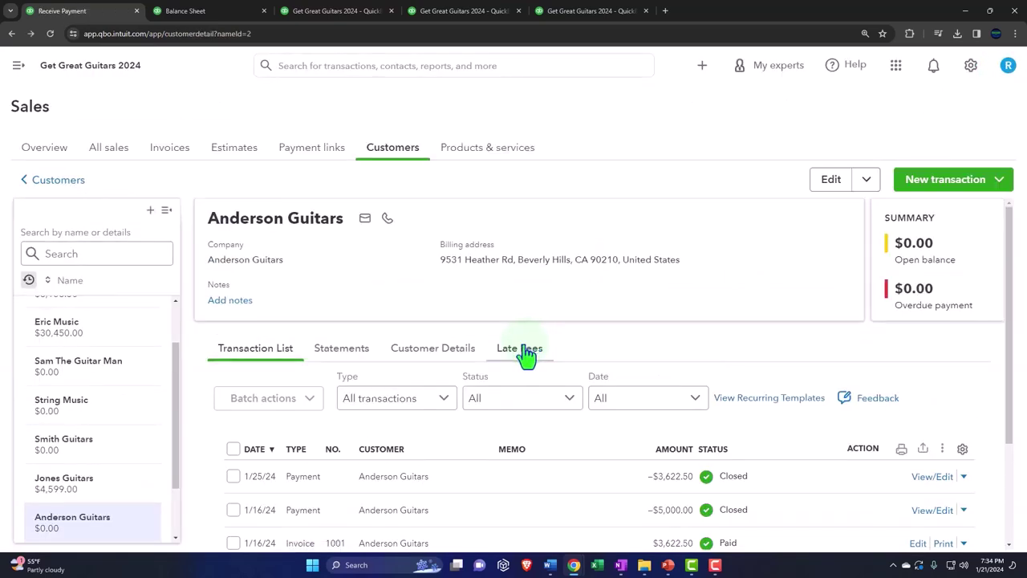
scroll(525, 353, "down", 2)
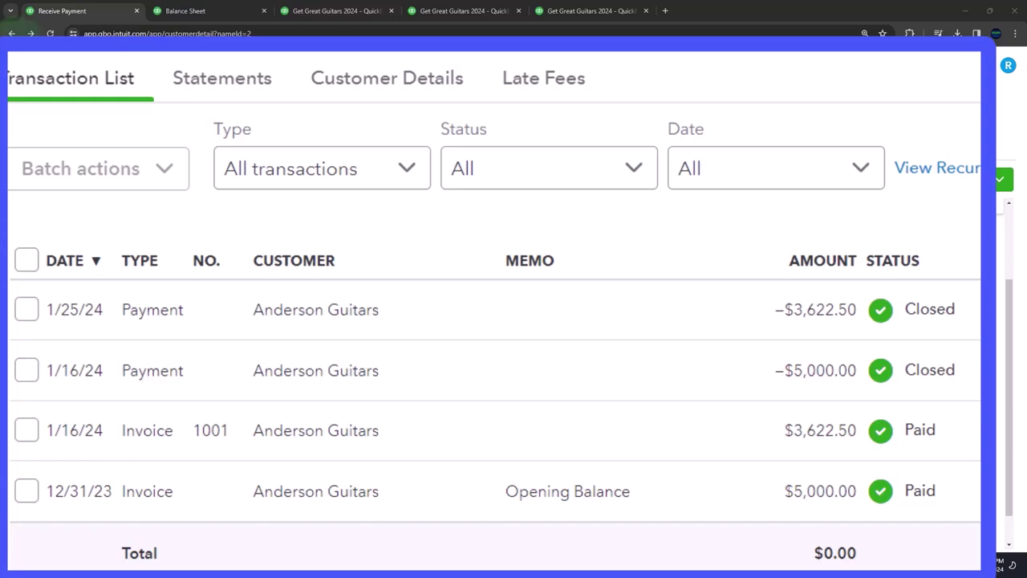
left_click(36, 189)
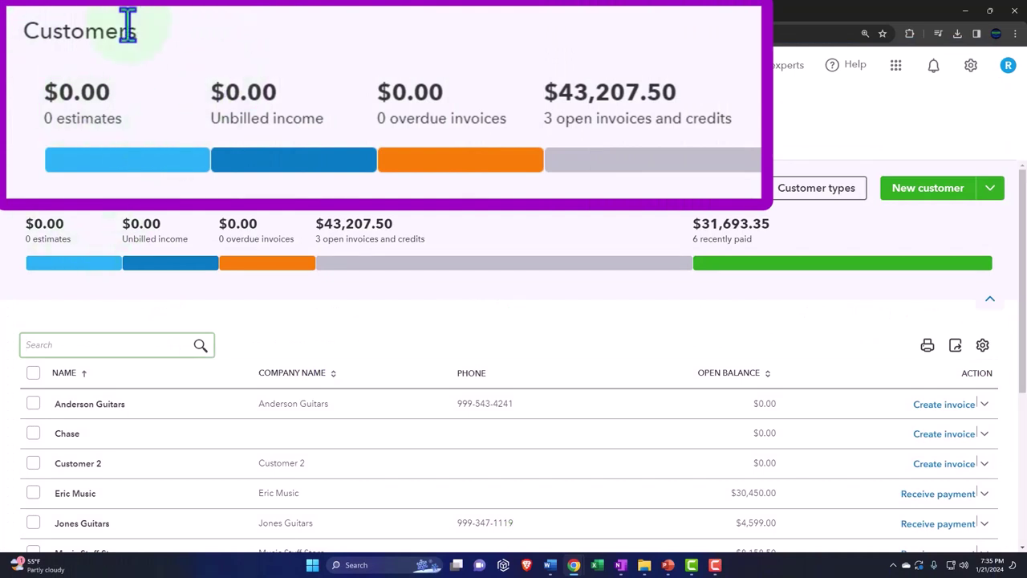
scroll(76, 190, "down", 2)
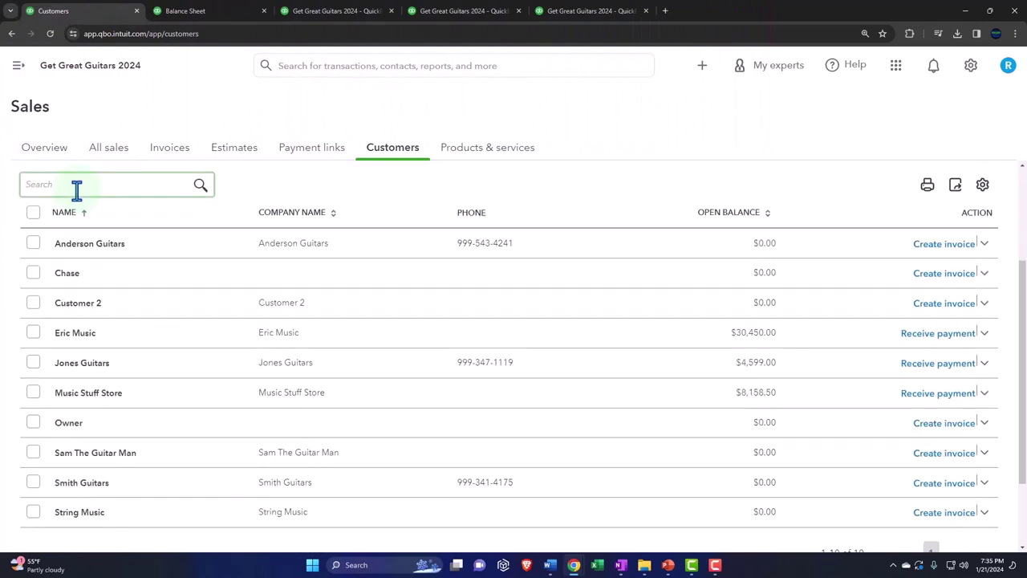
scroll(82, 201, "up", 2)
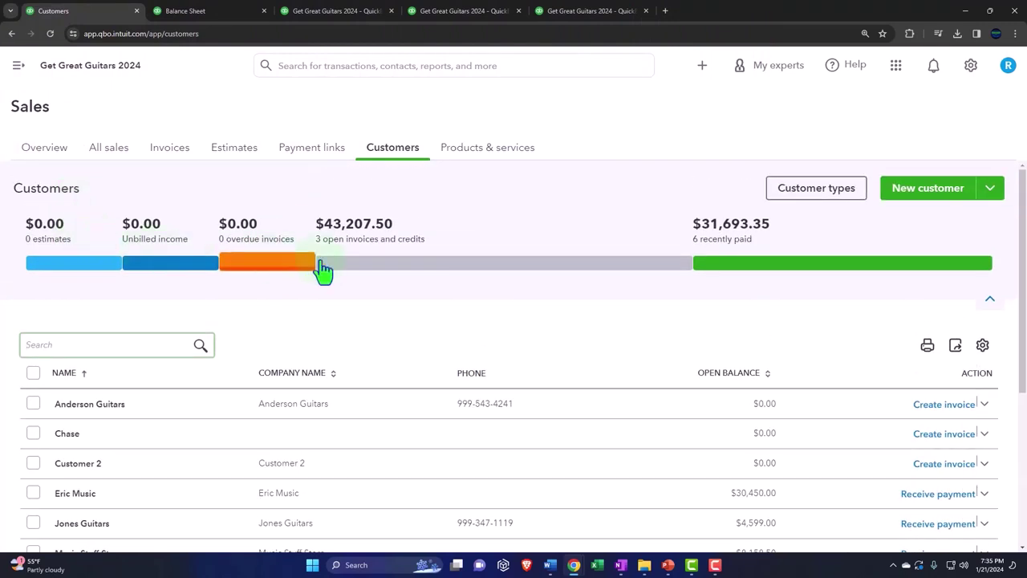
left_click(380, 278)
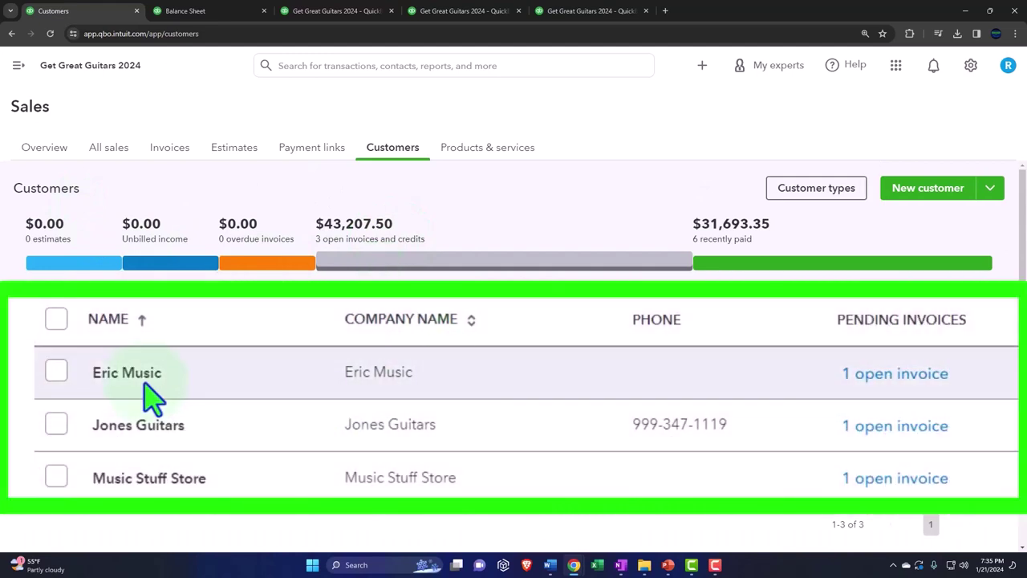
left_click(497, 394)
scroll(293, 433, "down", 2)
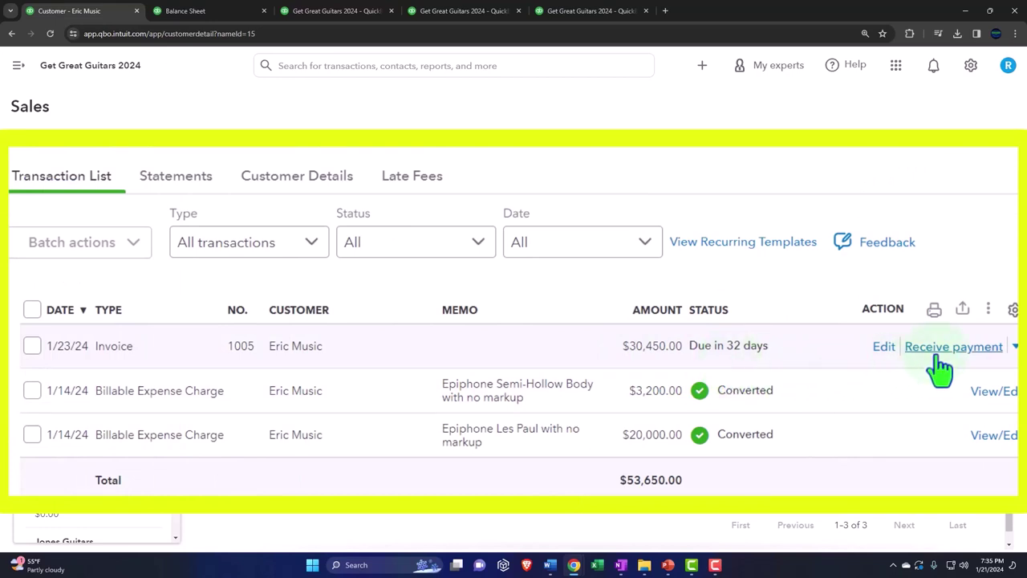
Start a new Receive Payment for customer Eric Music.
left_click(706, 73)
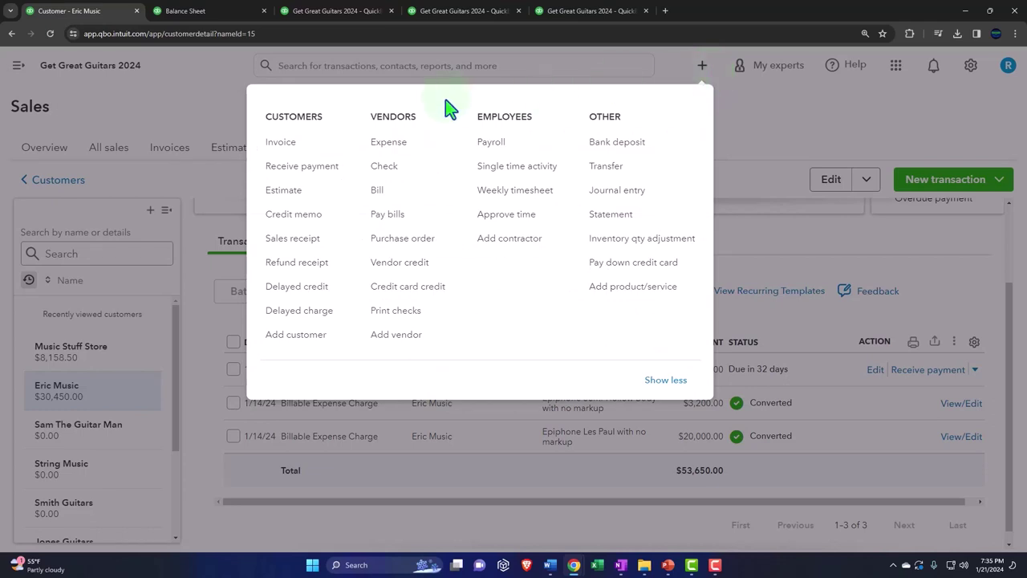
left_click(311, 169)
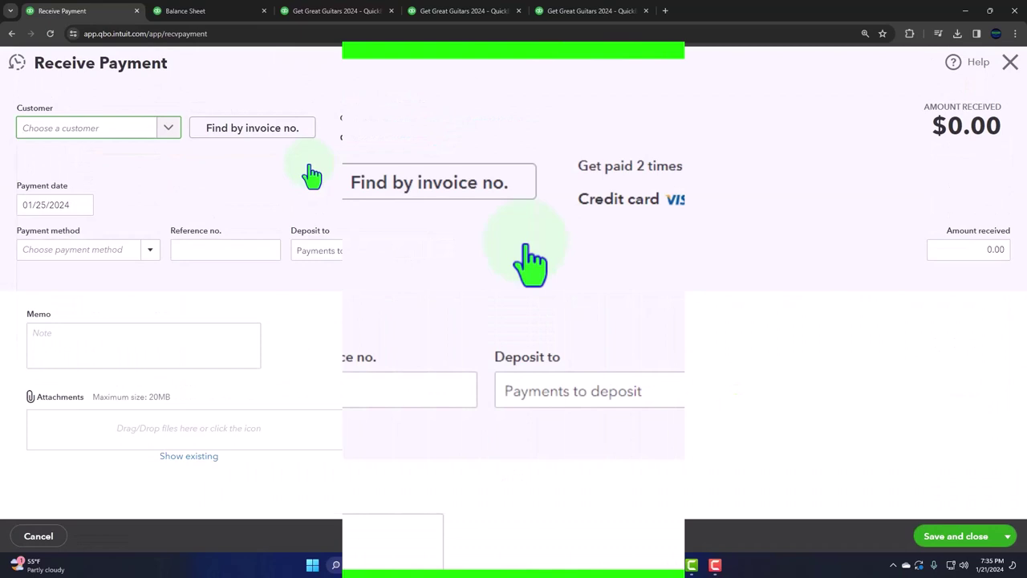
type("er")
key("Down")
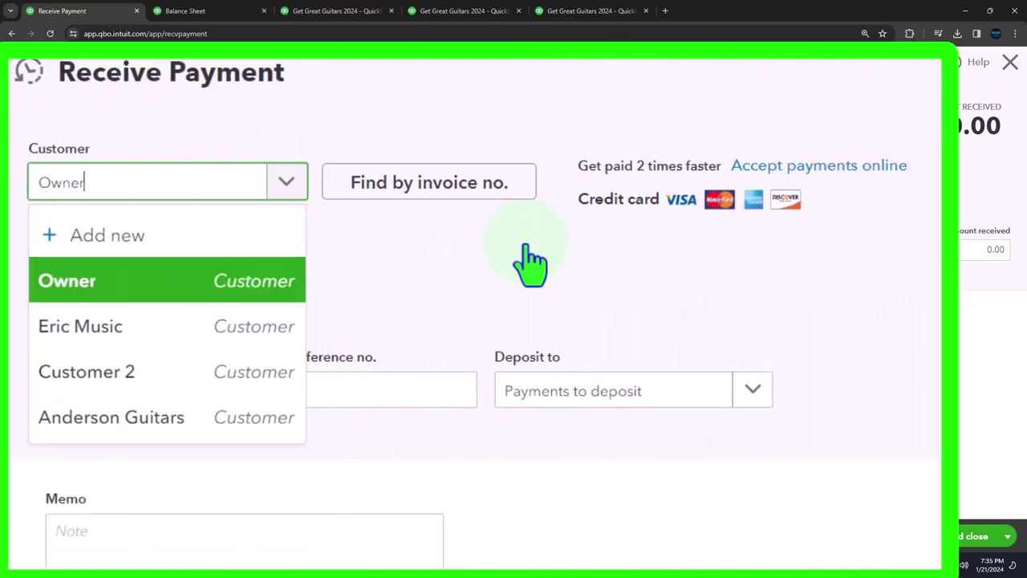
key("Down")
key("Return")
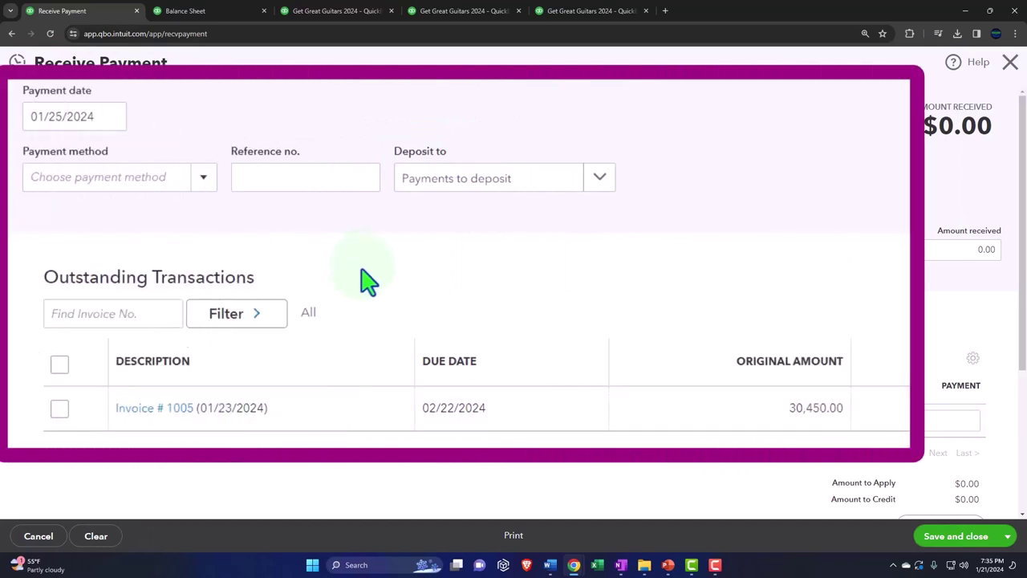
Set method Cash, deposit to Payments to deposit, and apply $30,450.00 to Invoice 1005.
key("Tab")
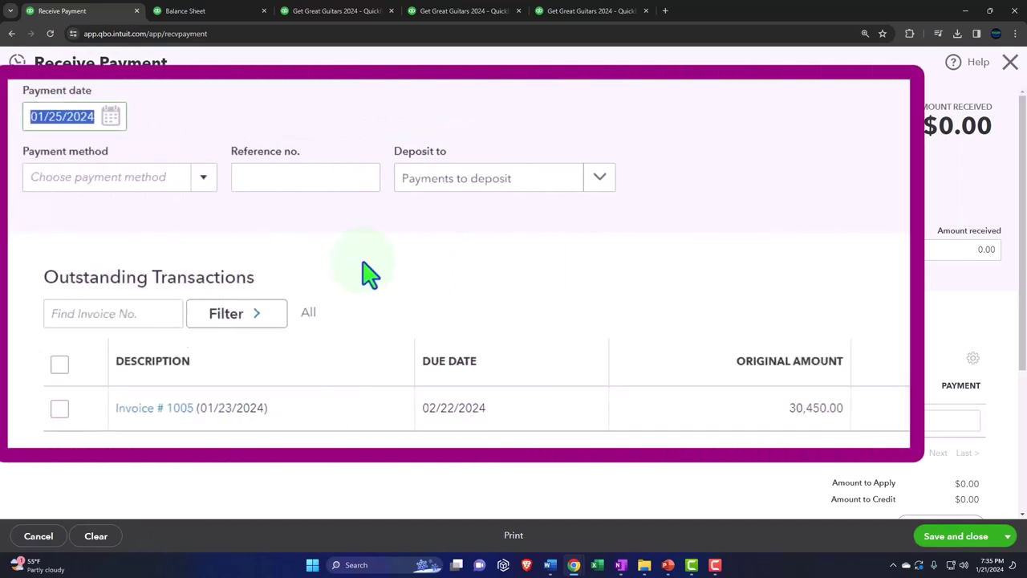
key("Tab")
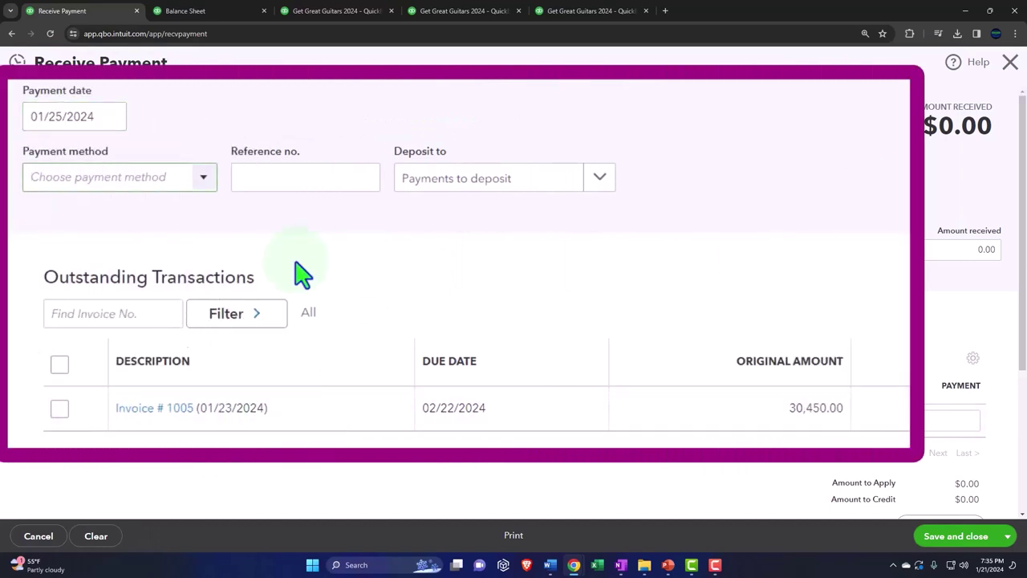
type("c")
key("Tab")
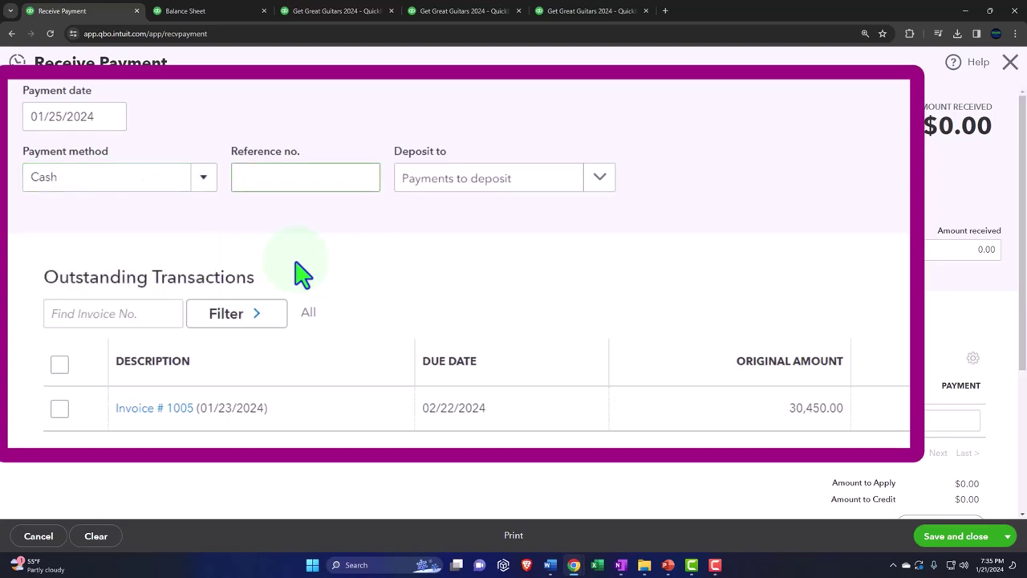
key("Tab")
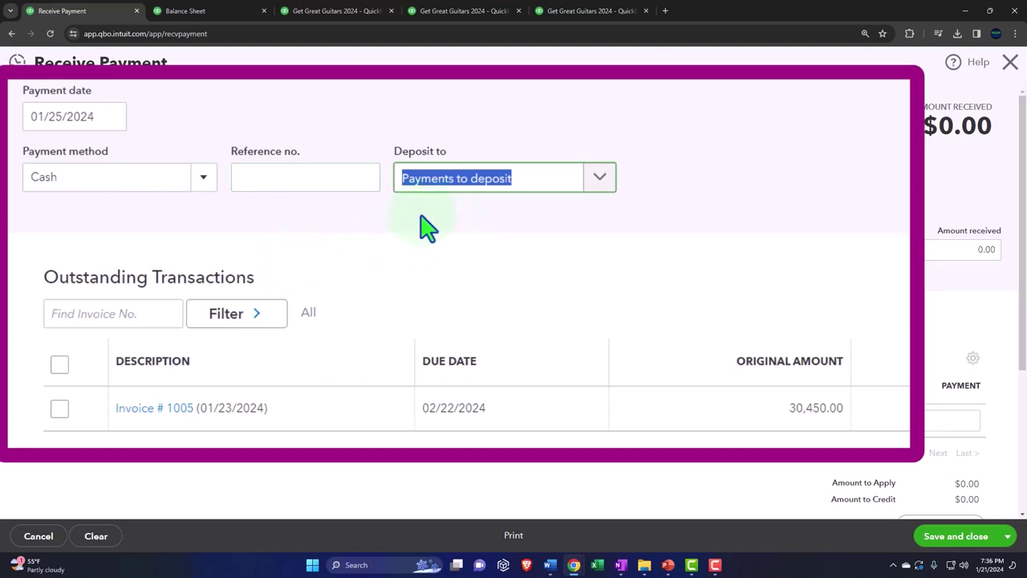
key("Tab")
key("Tab")
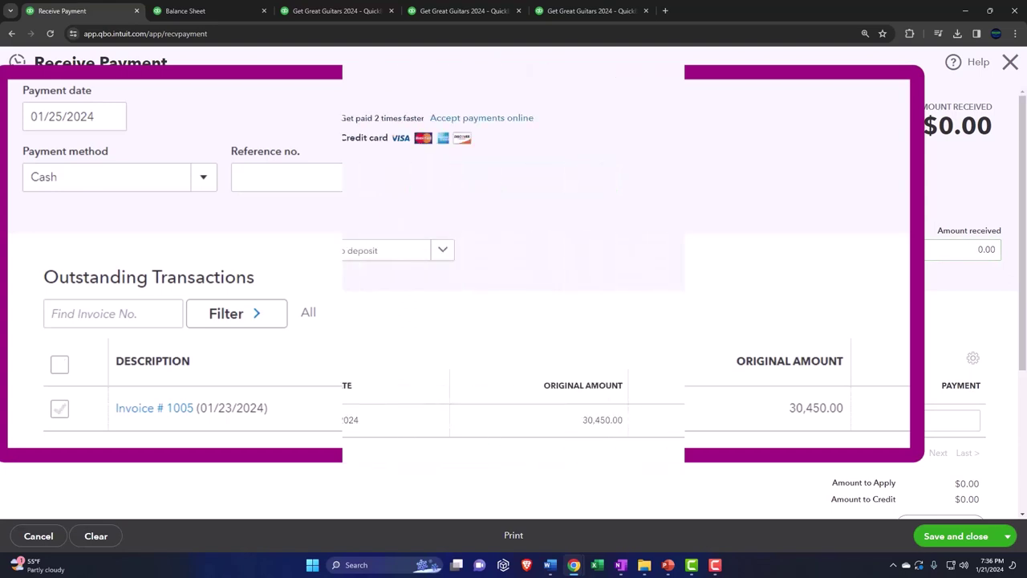
left_click(44, 422)
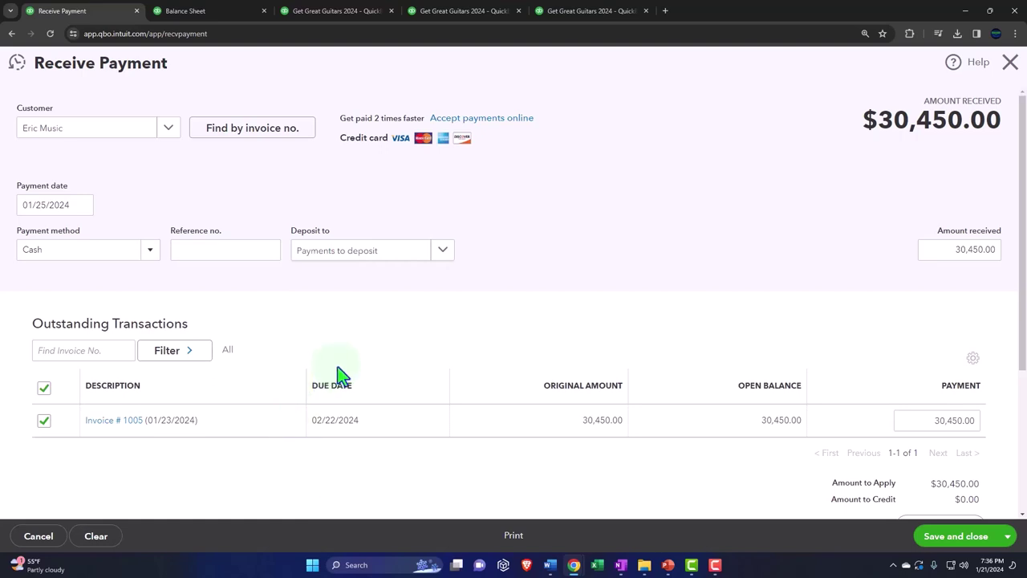
scroll(602, 325, "down", 2)
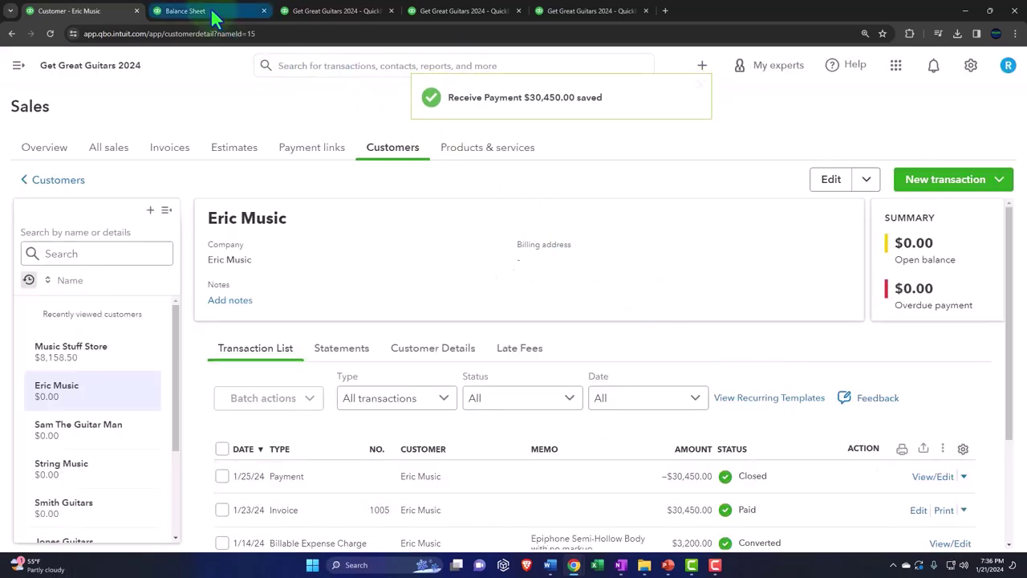
On the Balance Sheet, drill into Payments to deposit (34,072.50) and return.
left_click(213, 16)
key("ctrl+plus")
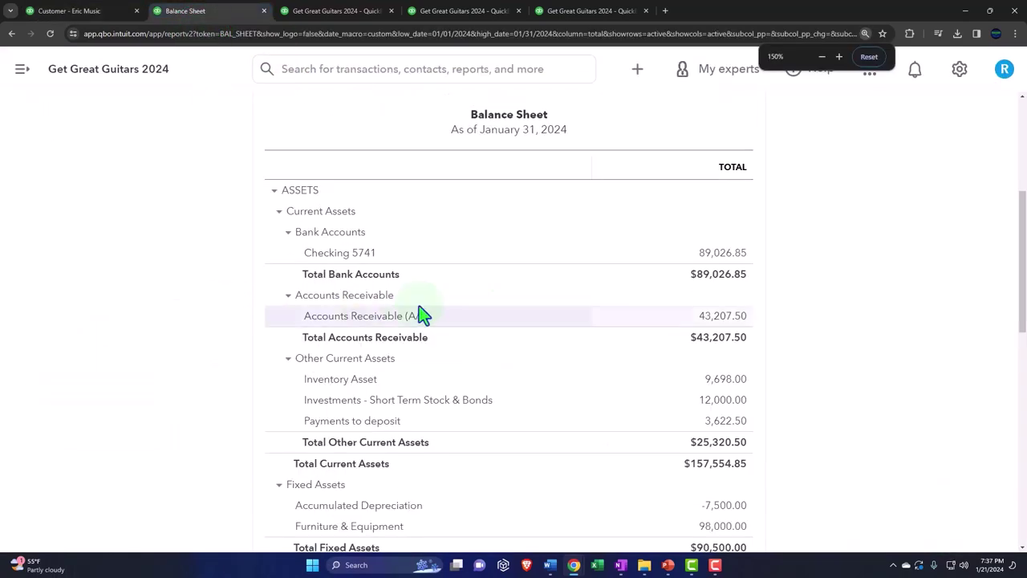
scroll(788, 273, "down", 1)
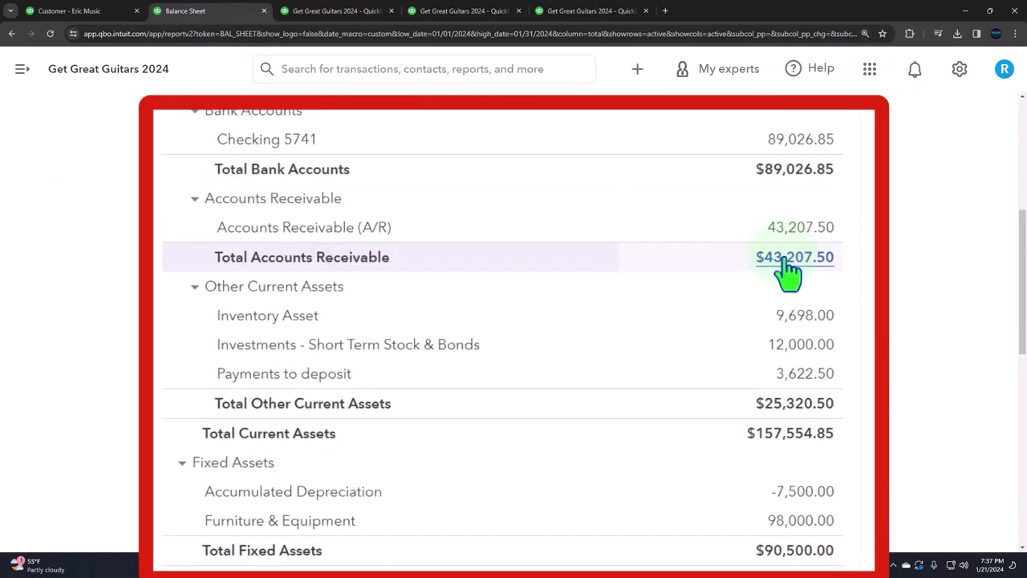
left_click(801, 378)
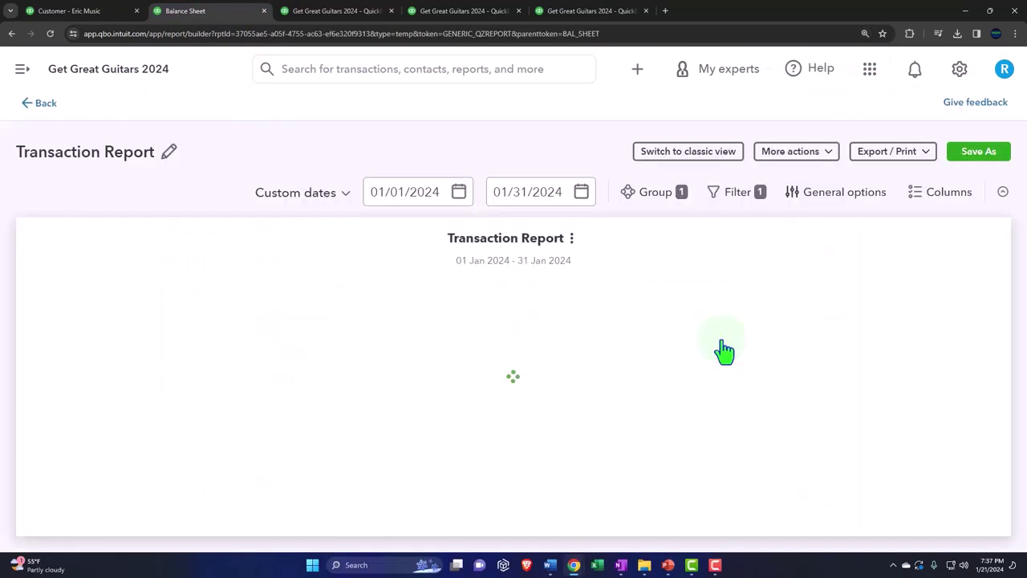
key("ctrl+minus")
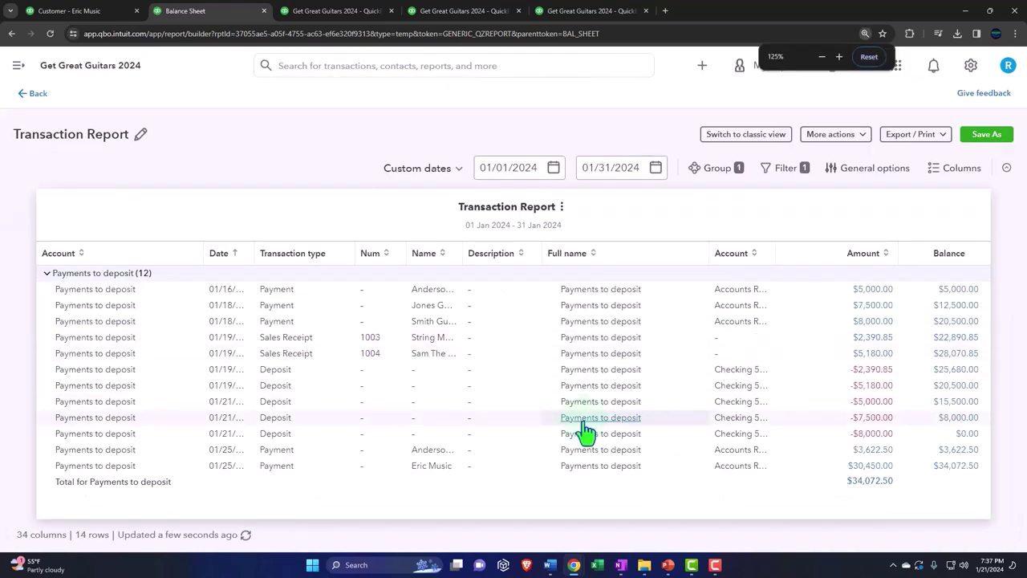
left_click(36, 96)
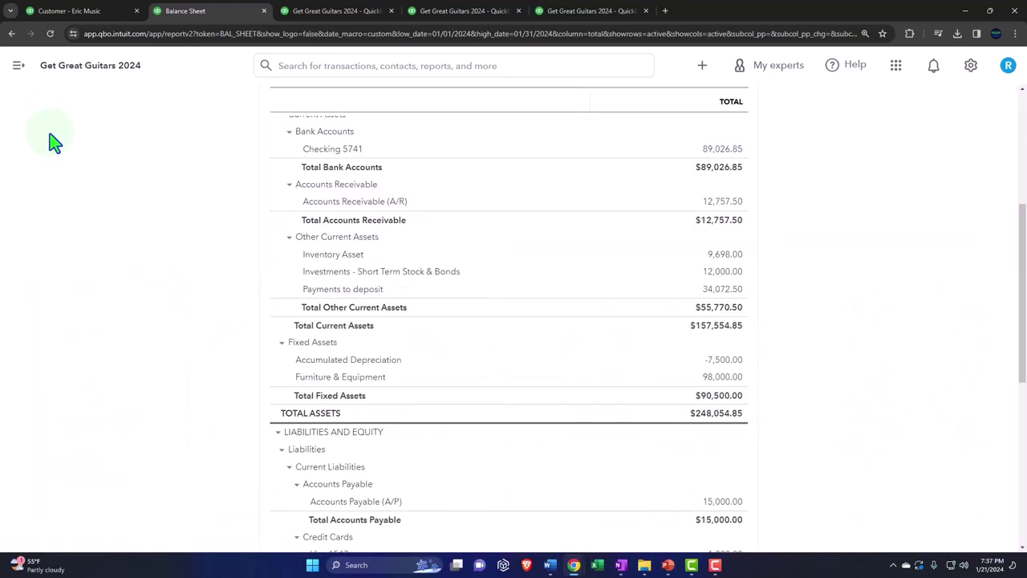
Drill into Accounts Receivable, now 12,757.50.
scroll(126, 255, "up", 2)
key("ctrl+plus")
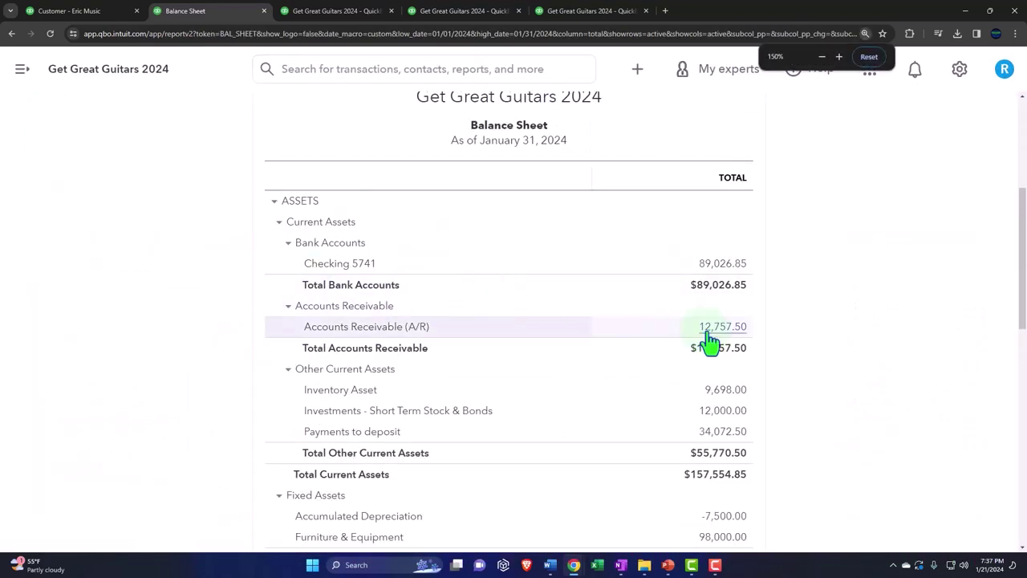
left_click(709, 332)
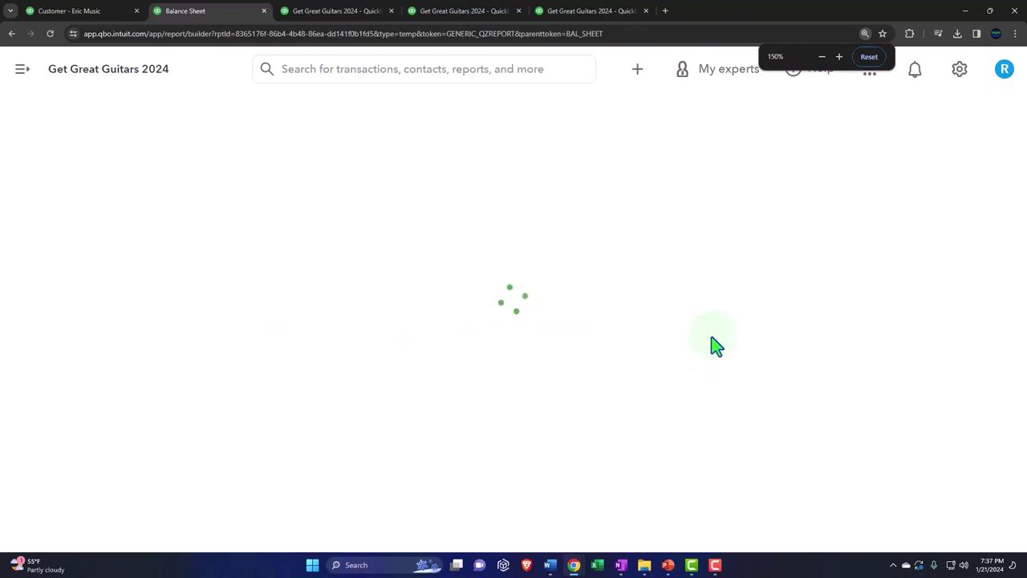
key("ctrl+minus")
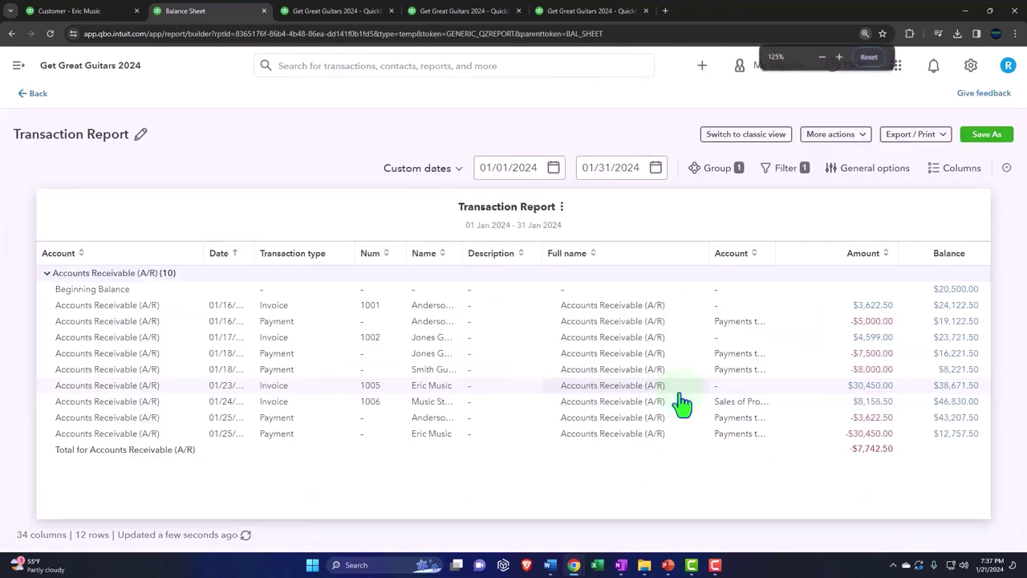
left_click(36, 95)
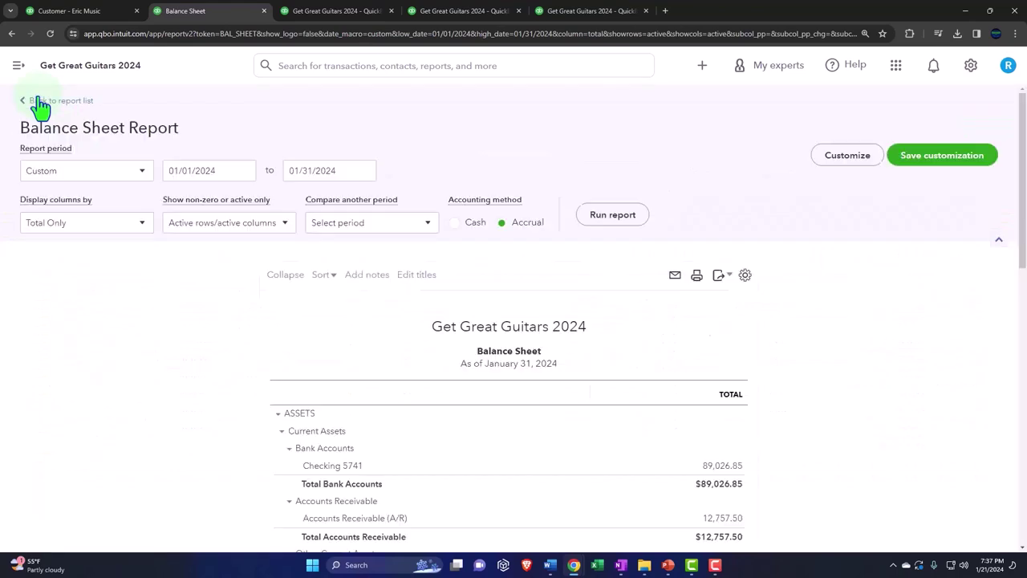
scroll(339, 230, "down", 3)
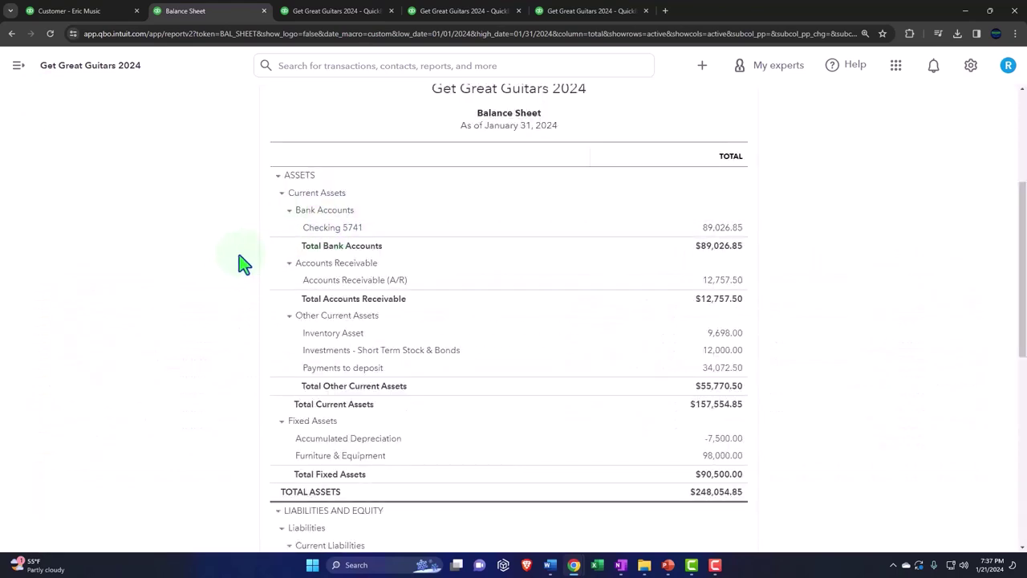
key("ctrl+plus")
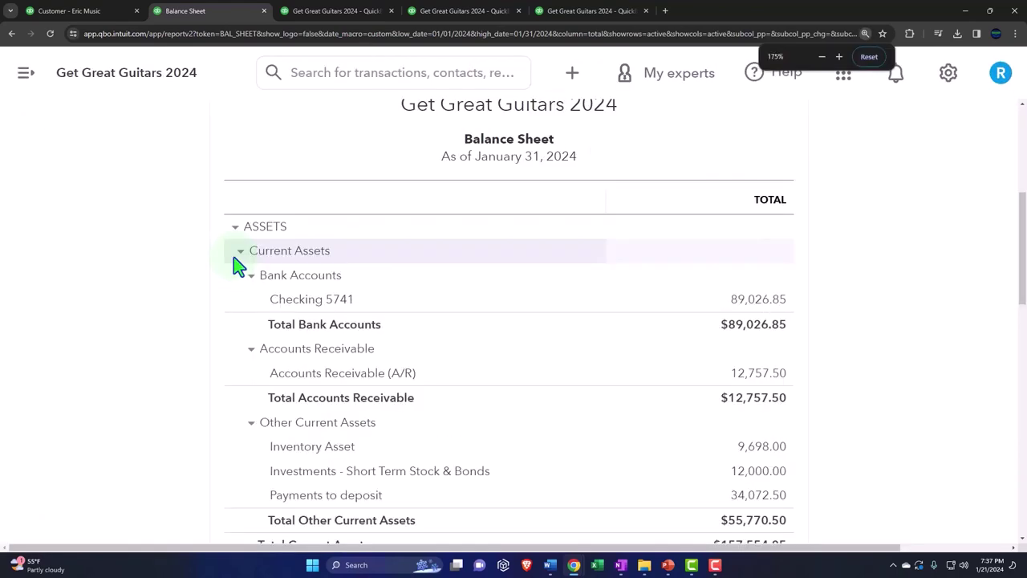
scroll(236, 266, "down", 1)
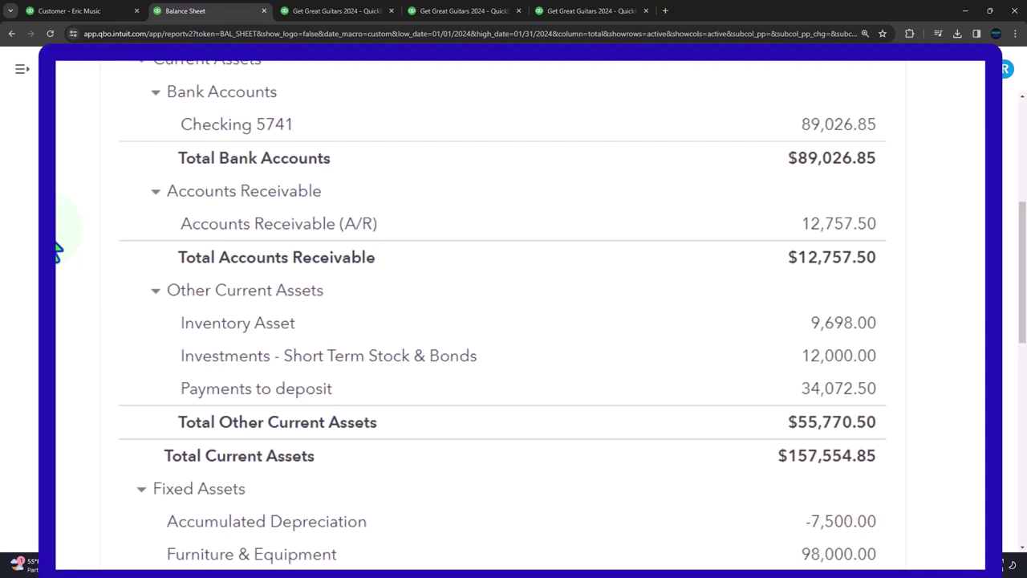
left_click(590, 11)
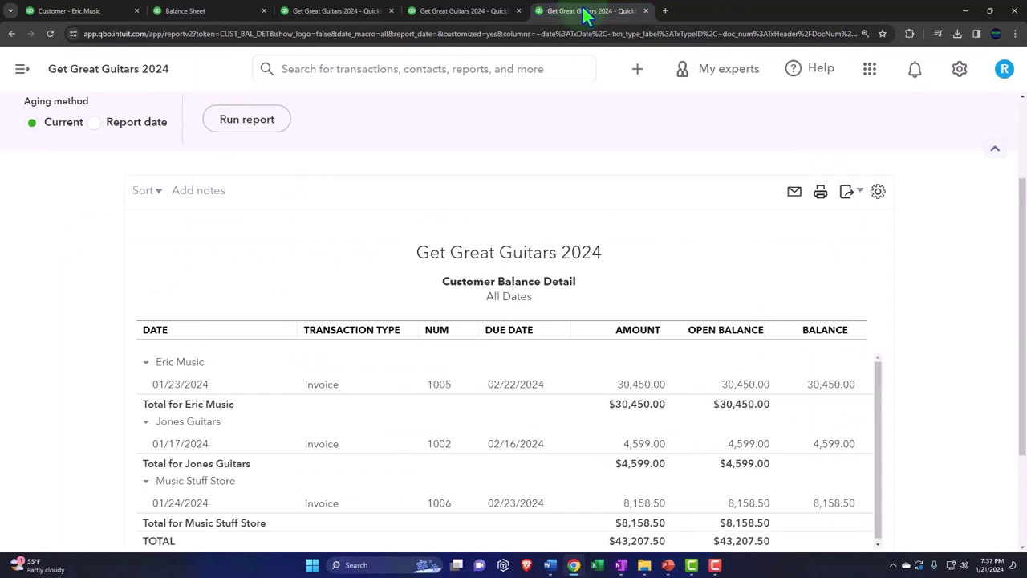
left_click(250, 125)
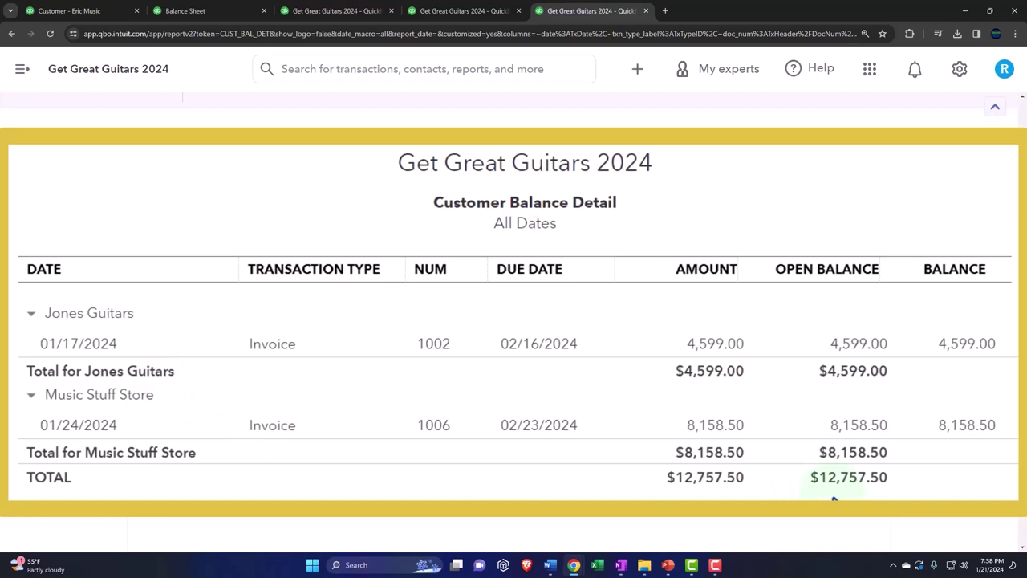
left_click(241, 13)
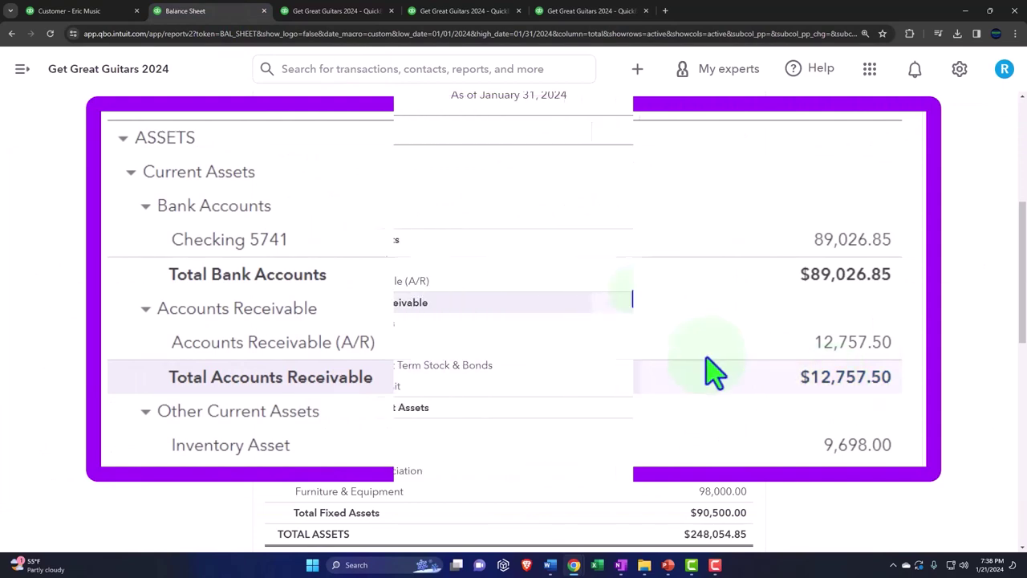
Switch to Eric Music's tab and bring up All sales, zoomed out to fit more rows.
left_click(95, 12)
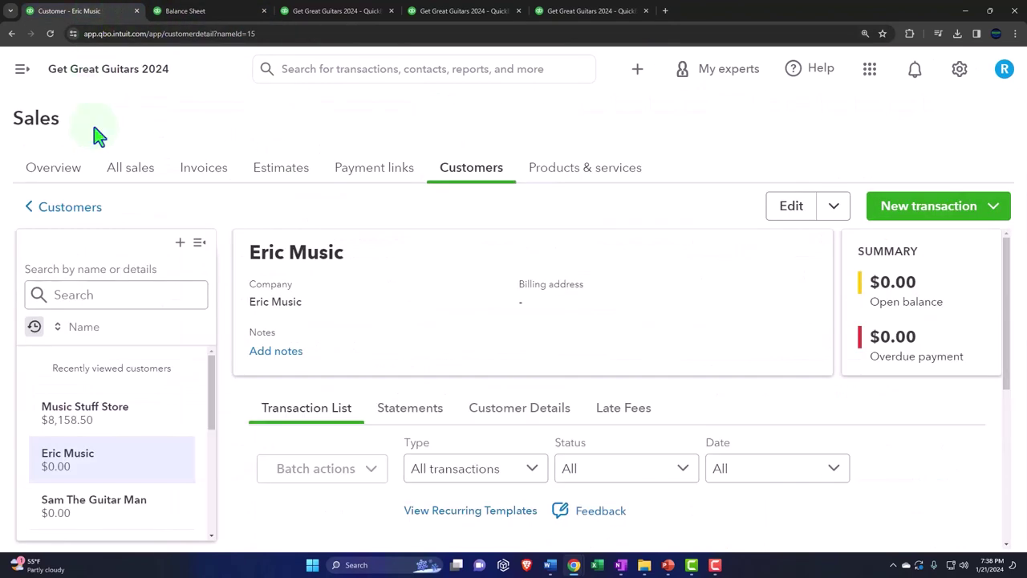
key("ctrl+minus")
left_click(113, 157)
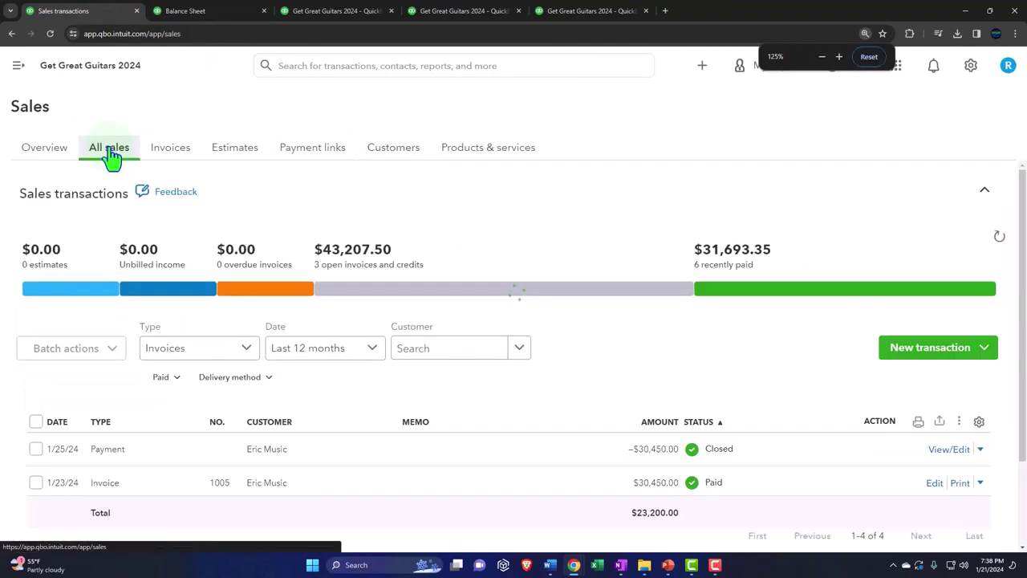
key("ctrl+minus")
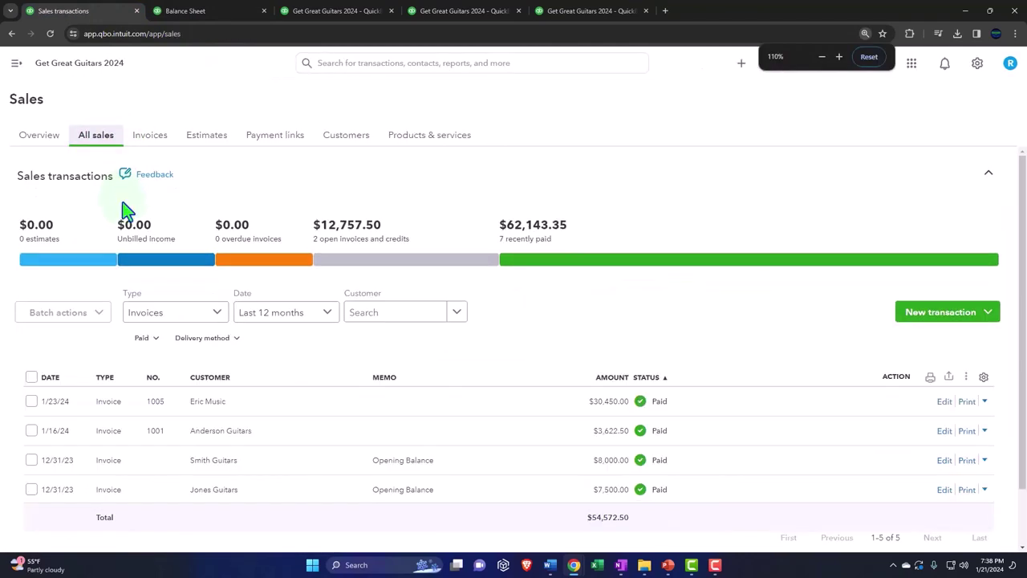
scroll(141, 305, "down", 1)
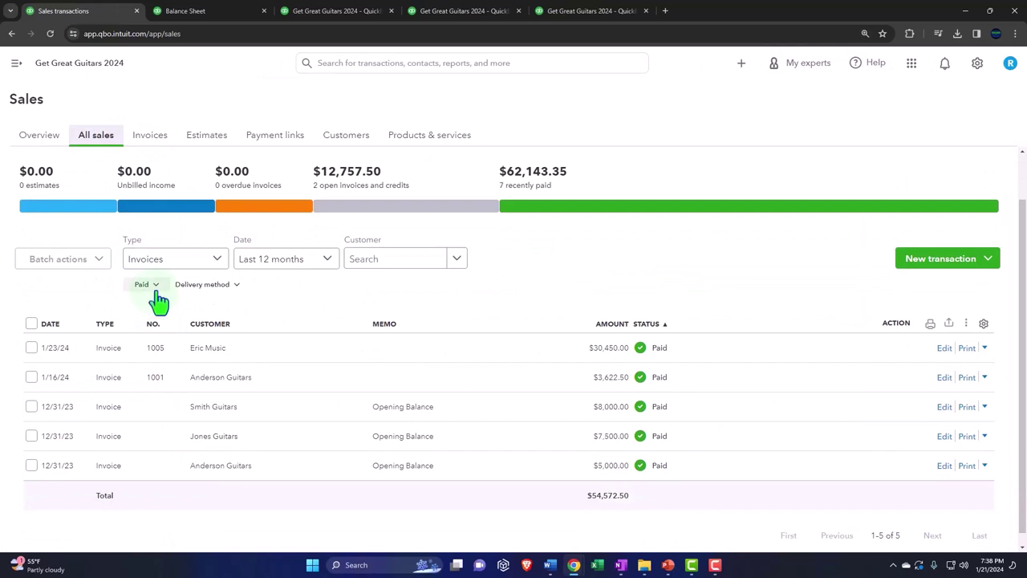
Filter sales to Paid invoices on the Invoices list, sort by No., then go to Customers.
left_click(158, 290)
left_click(160, 294)
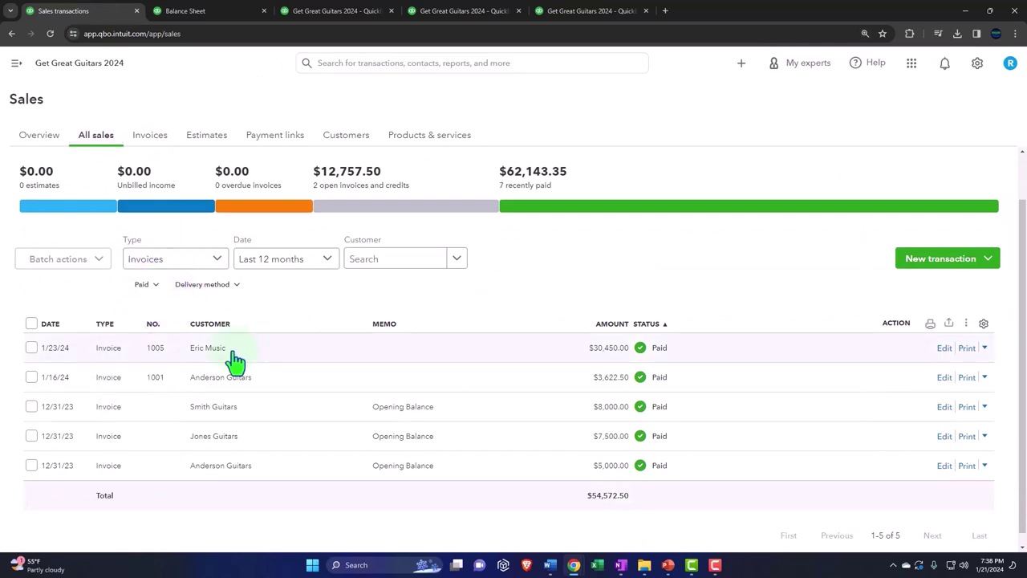
scroll(234, 361, "up", 1)
left_click(152, 138)
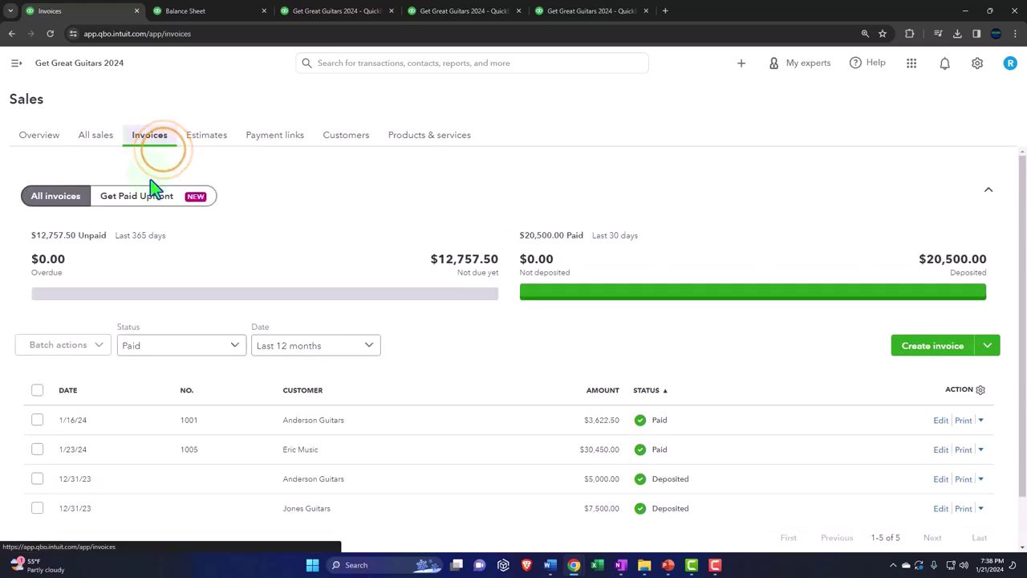
scroll(156, 246, "down", 1)
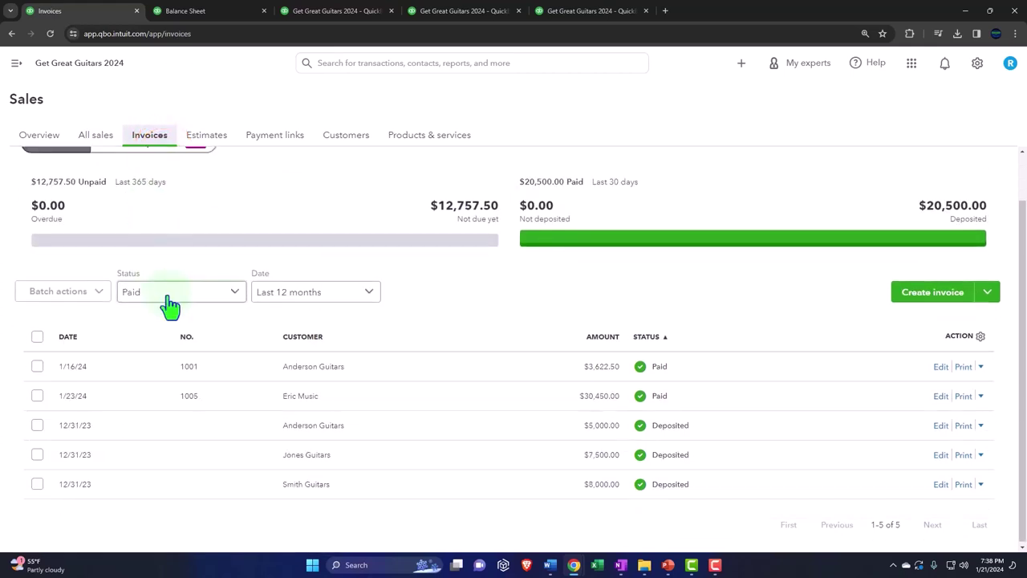
left_click(183, 336)
left_click(346, 136)
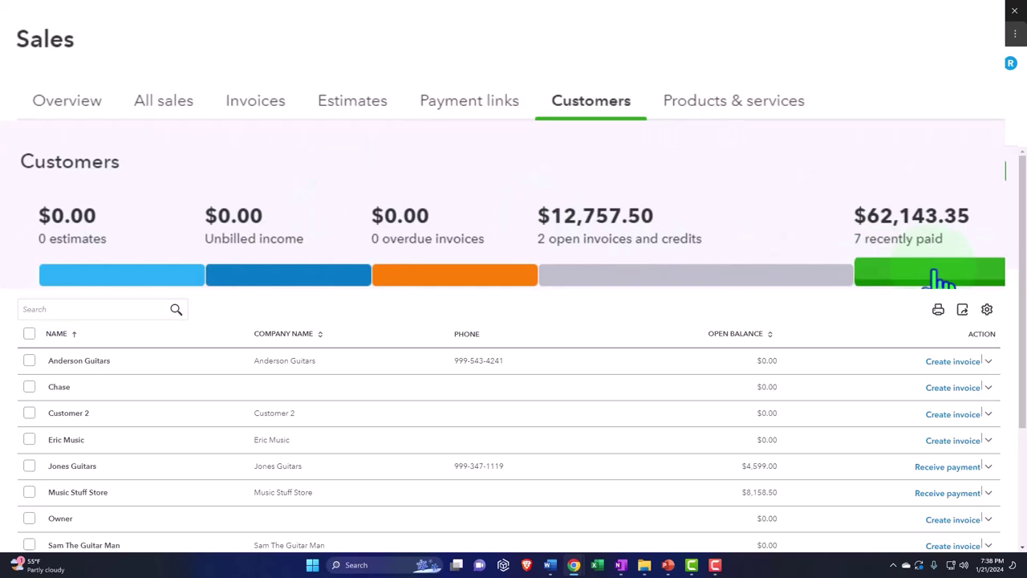
left_click(943, 279)
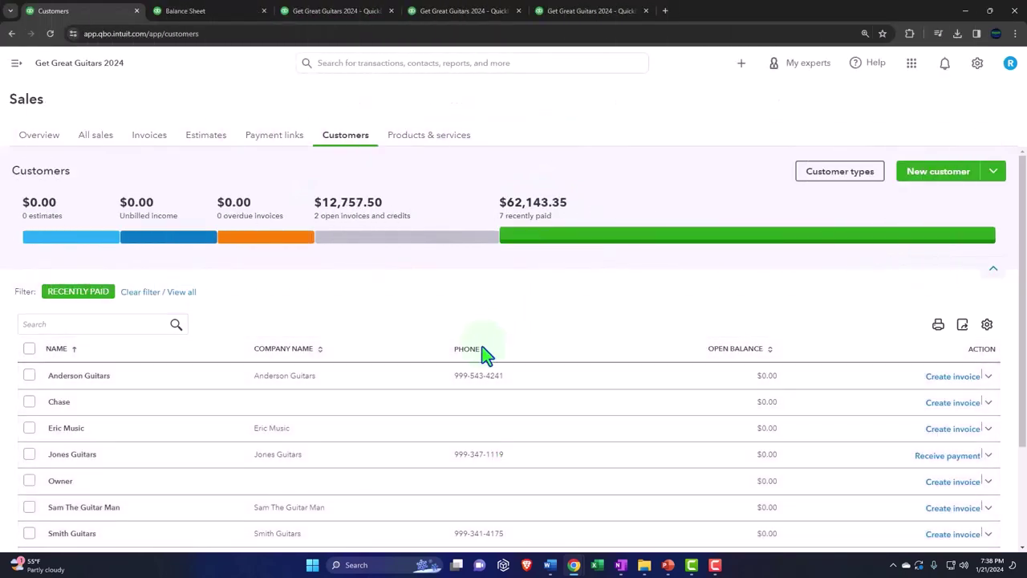
scroll(457, 390, "down", 1)
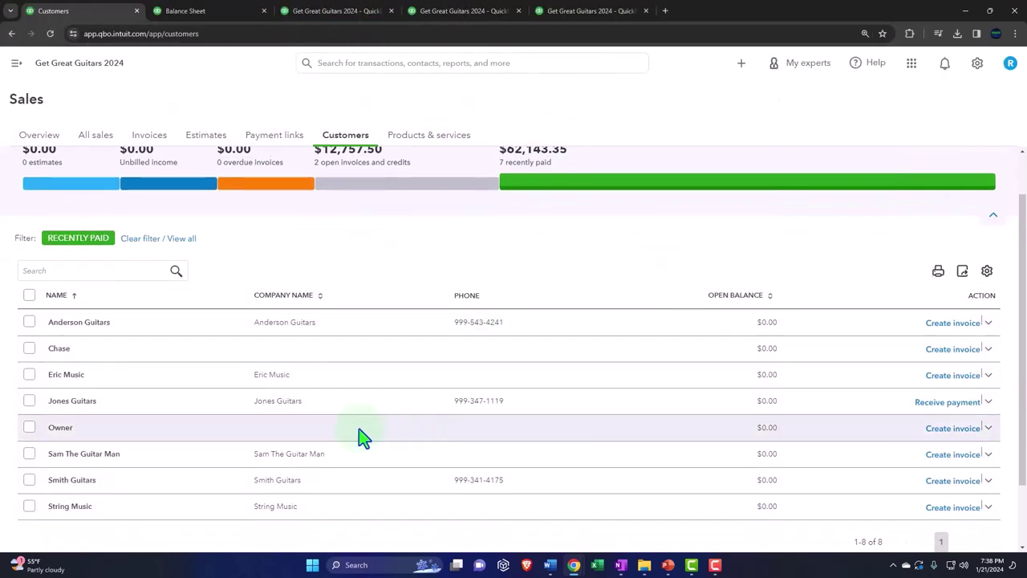
left_click(94, 384)
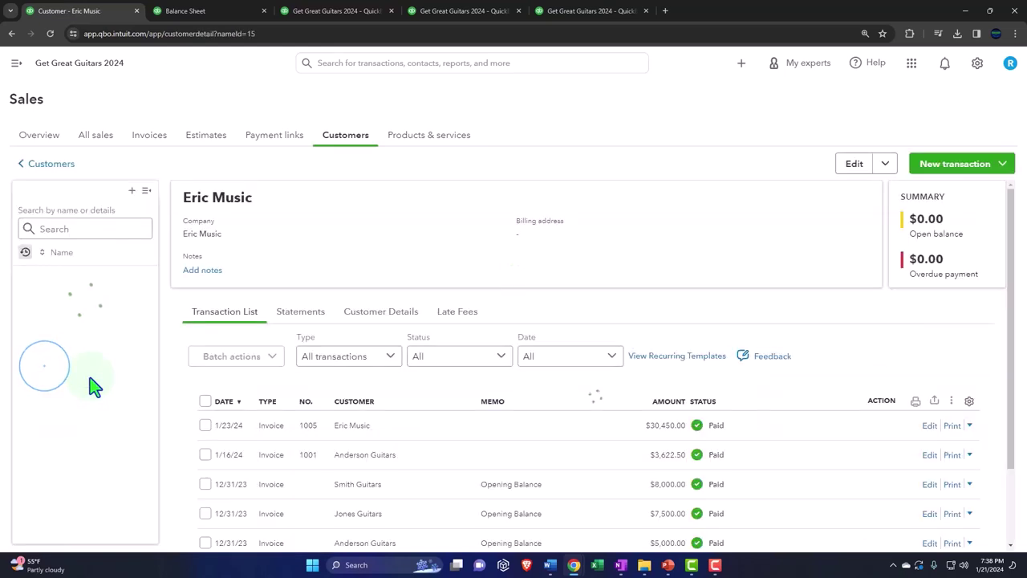
scroll(493, 474, "down", 1)
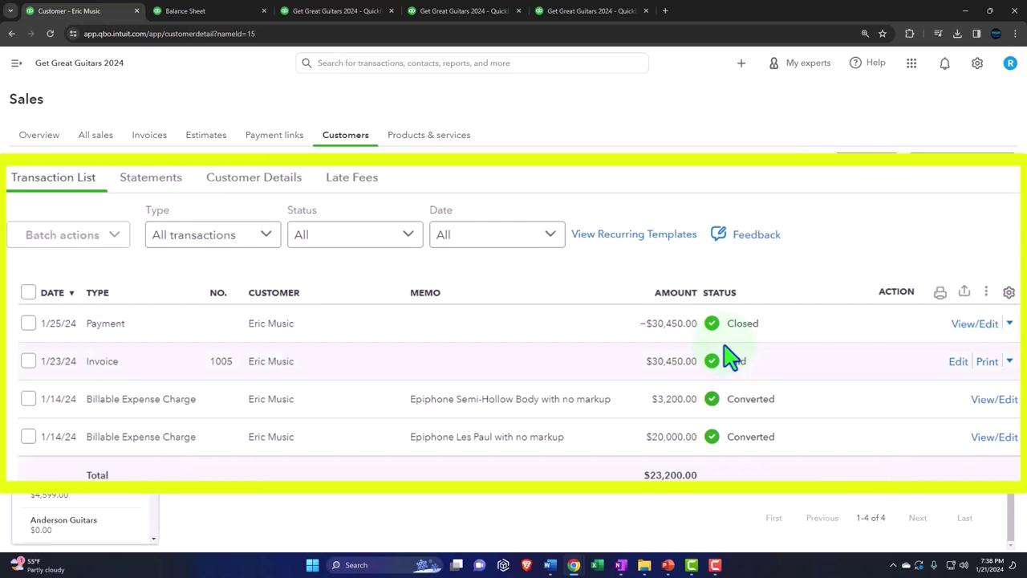
left_click(353, 374)
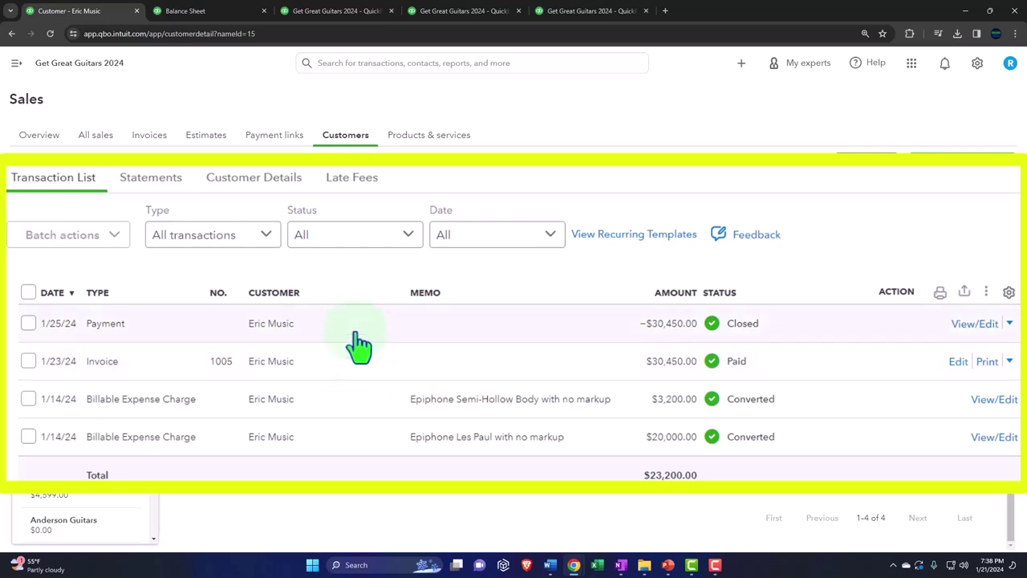
Preview Eric Music's $30,450.00 payment drawer and its Receive Payment form, then close both.
left_click(456, 365)
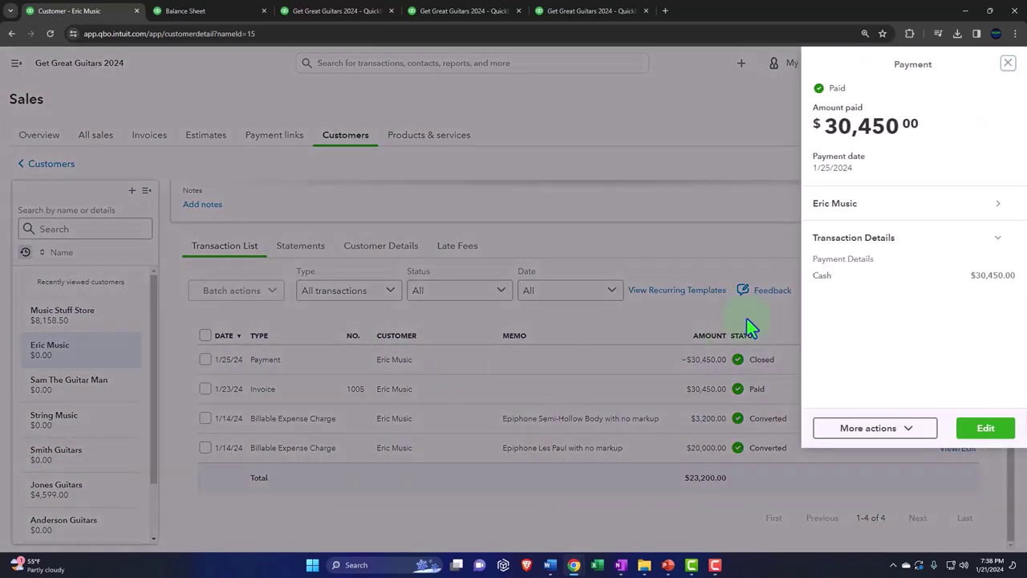
left_click(1008, 63)
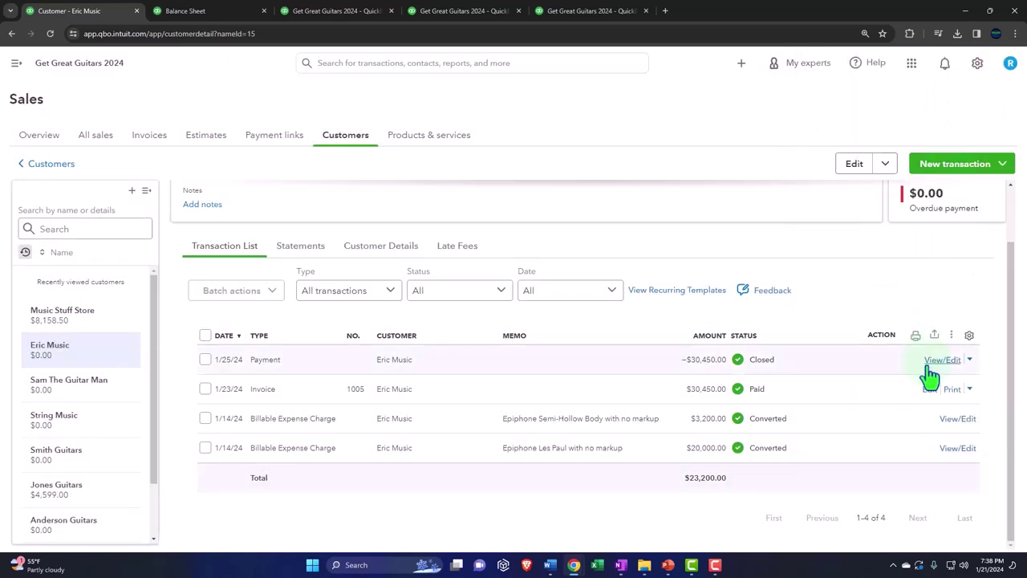
left_click(734, 386)
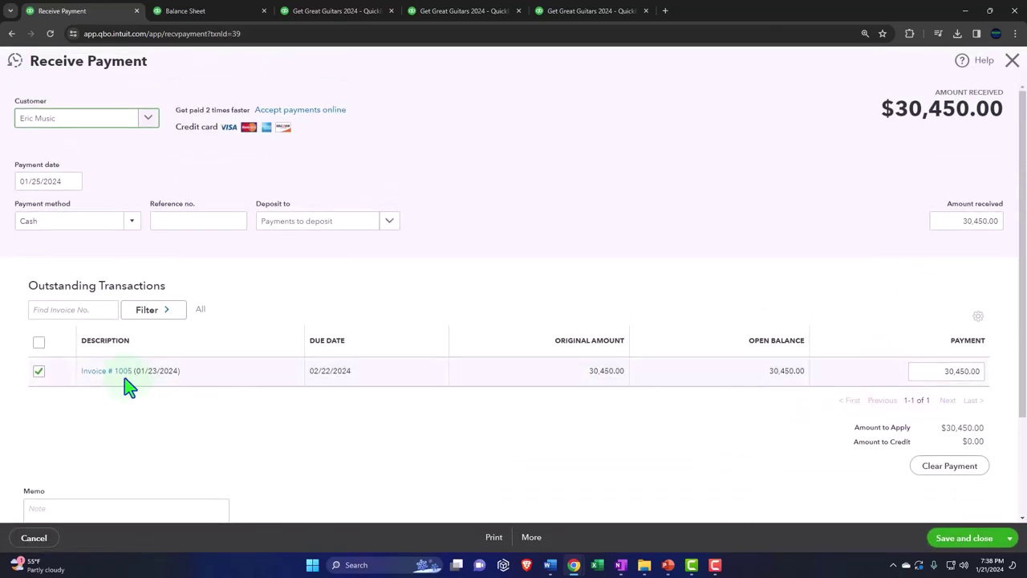
left_click(1014, 63)
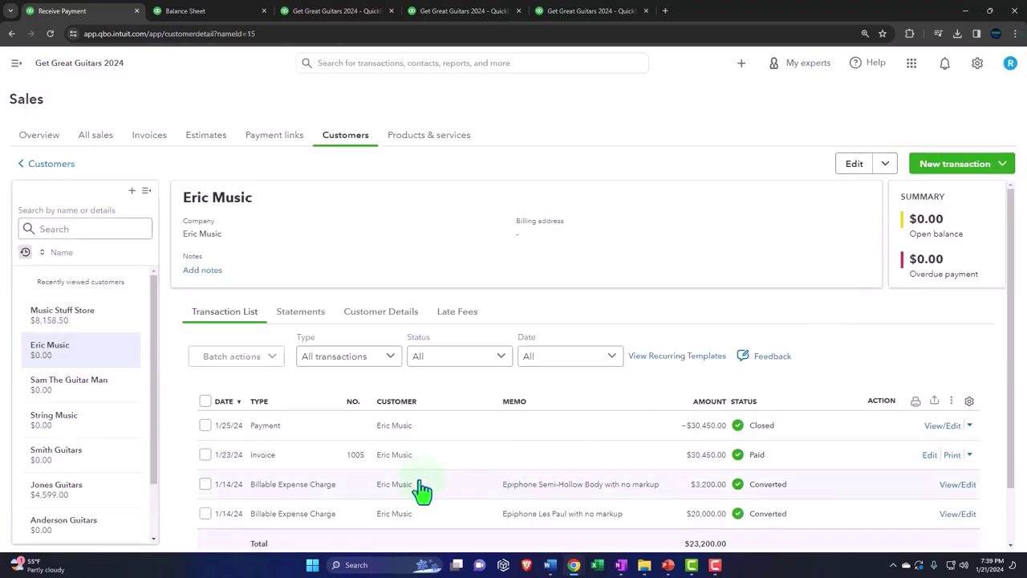
Review Invoice 1005's details and activity, then open it for editing.
left_click(281, 496)
left_click(269, 459)
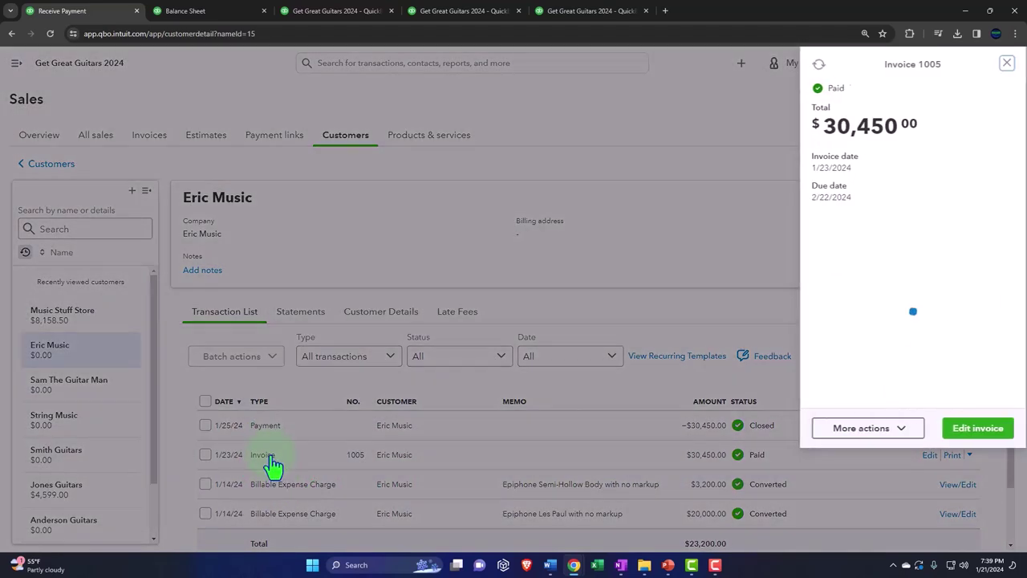
scroll(955, 325, "down", 1)
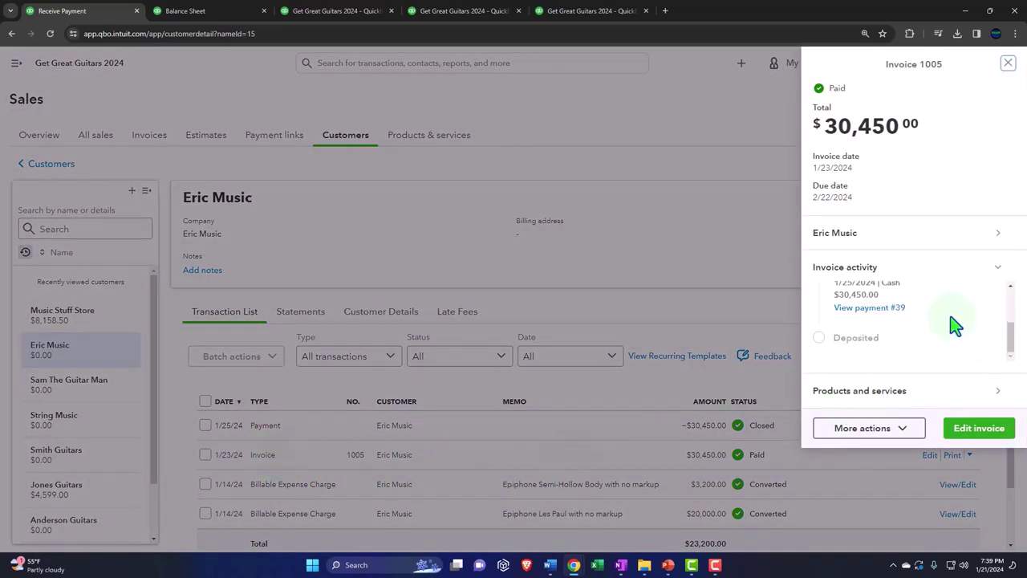
left_click(1008, 63)
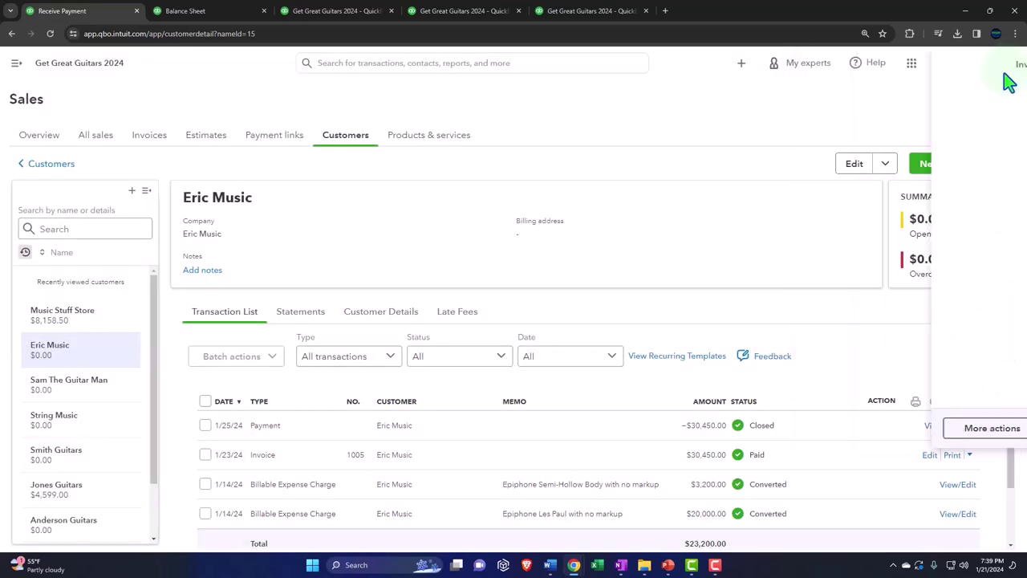
left_click(934, 464)
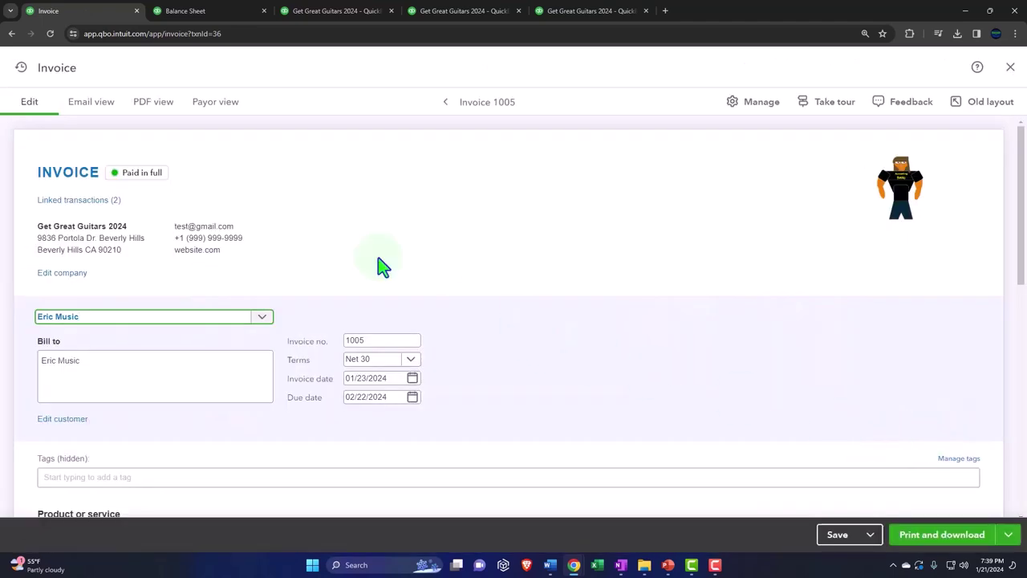
Close Invoice 1005 and start a new Bank deposit from the + New menu.
left_click(161, 174)
left_click(1010, 69)
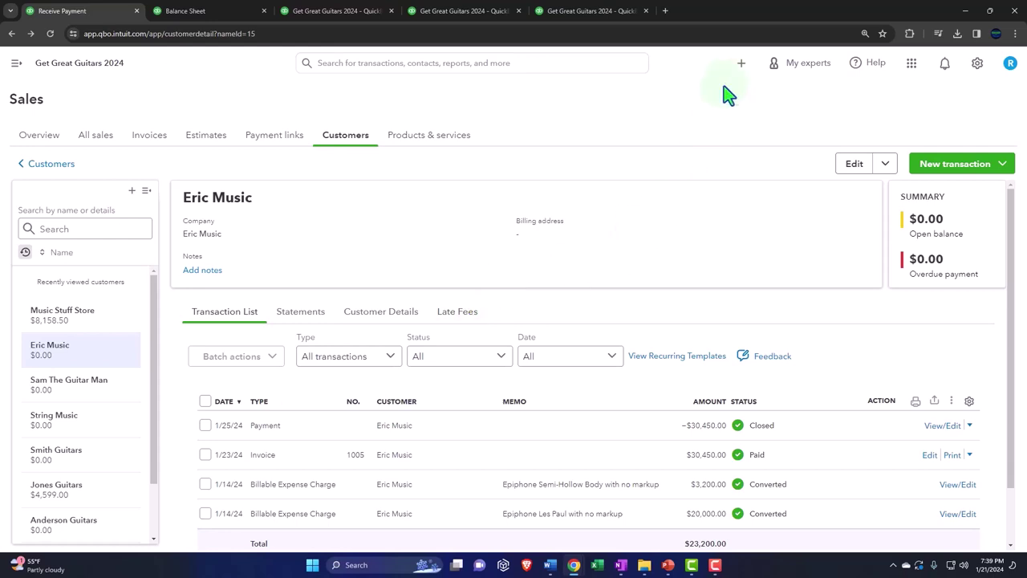
left_click(741, 65)
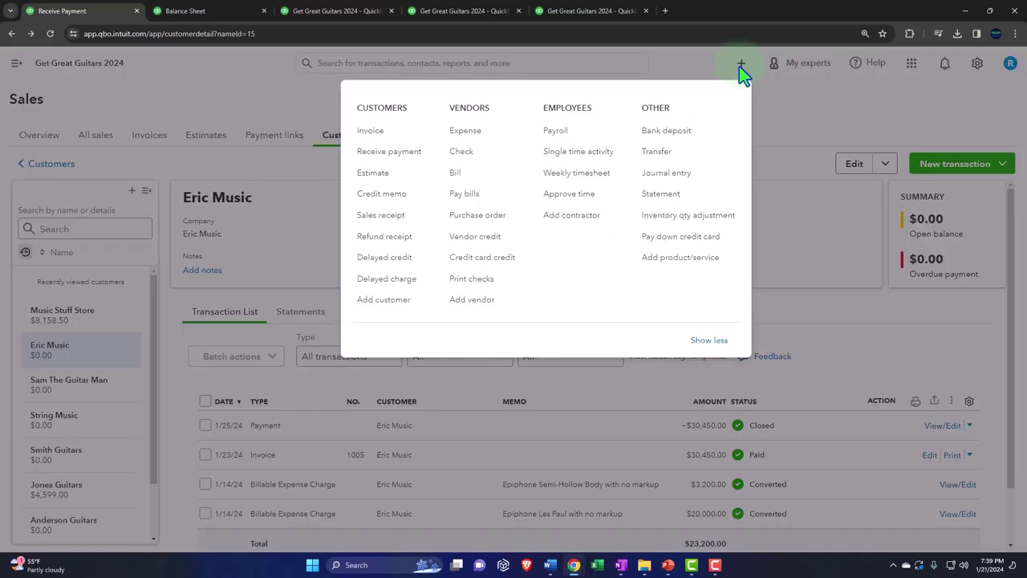
left_click(682, 133)
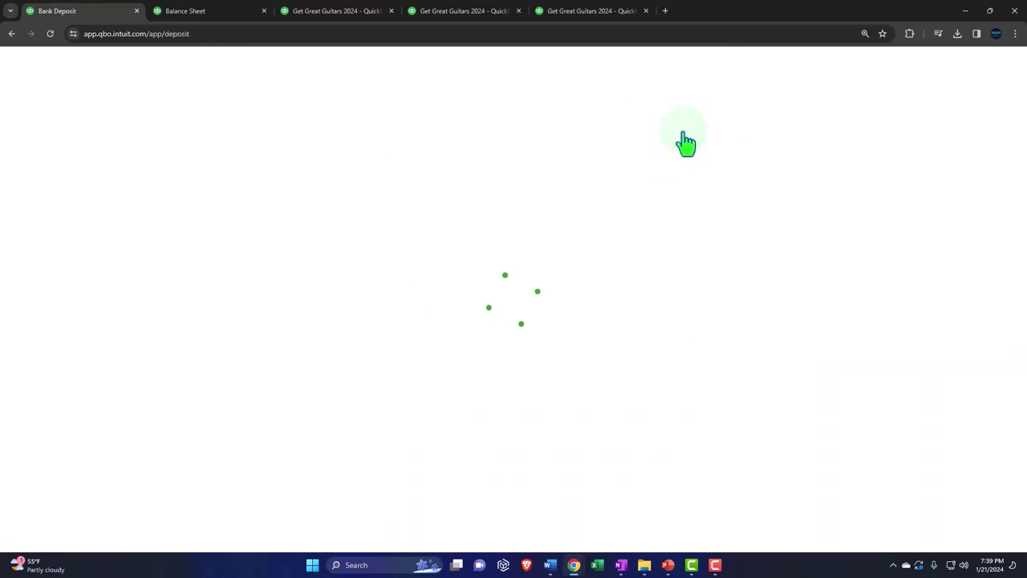